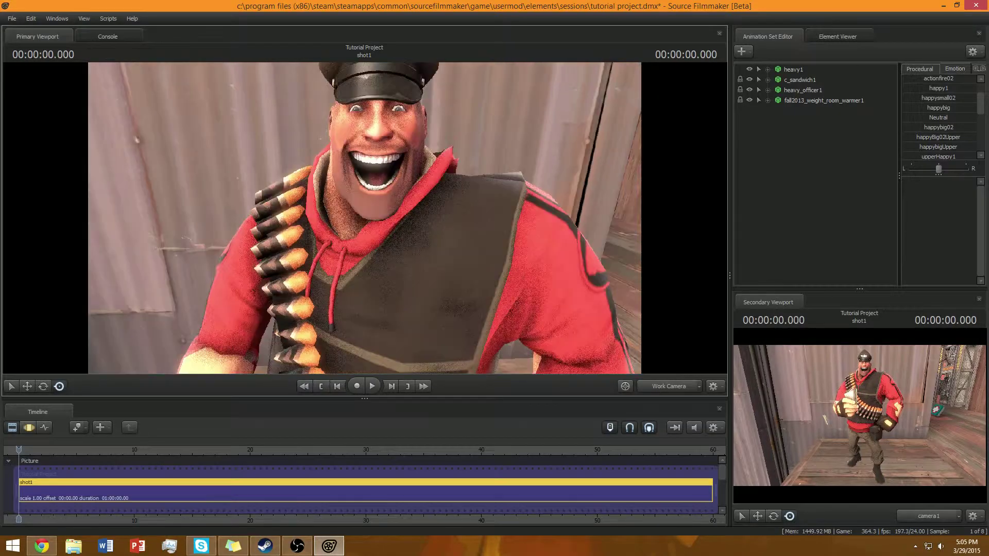
# Step: Start creating an animation set for a new model so that the model browser opens
pyautogui.press('w')
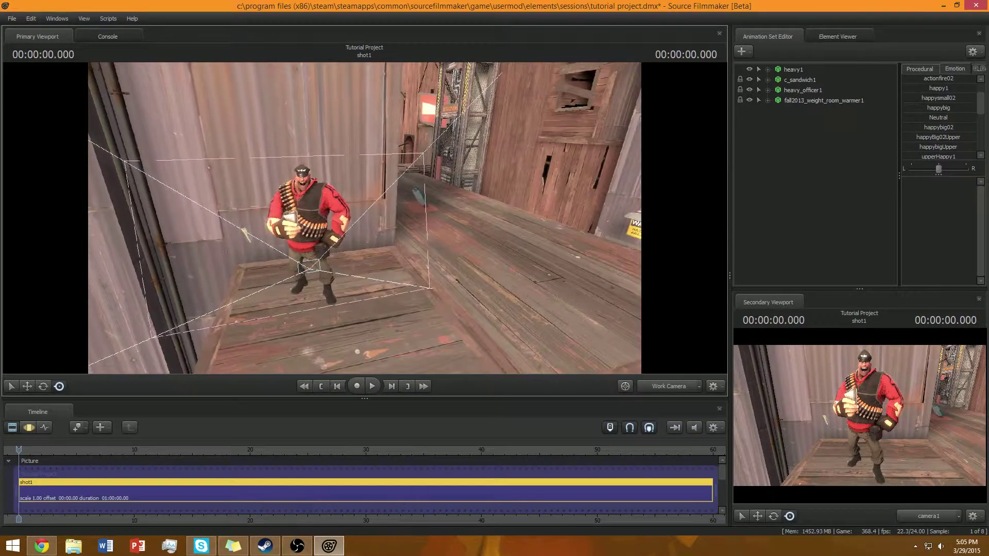
pyautogui.press('w')
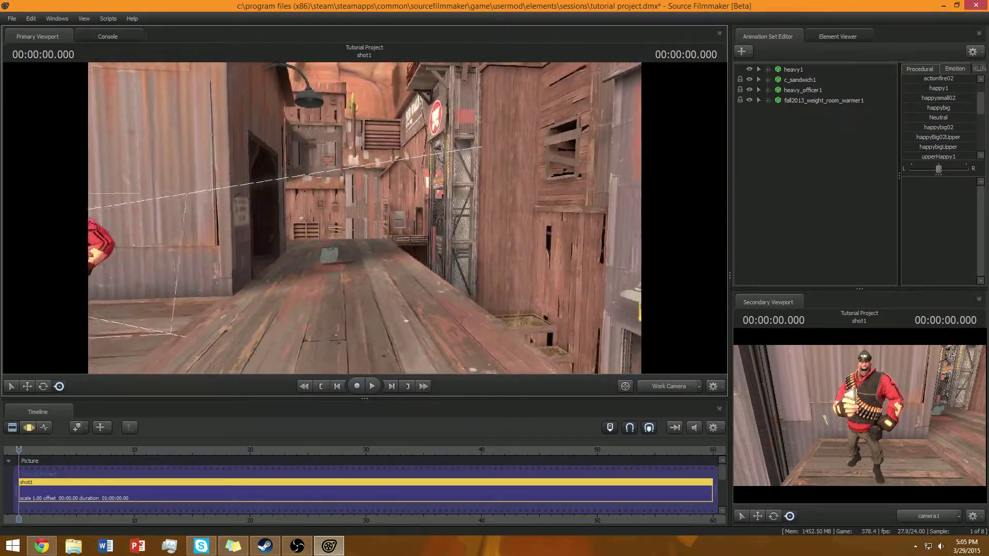
pyautogui.click(741, 52)
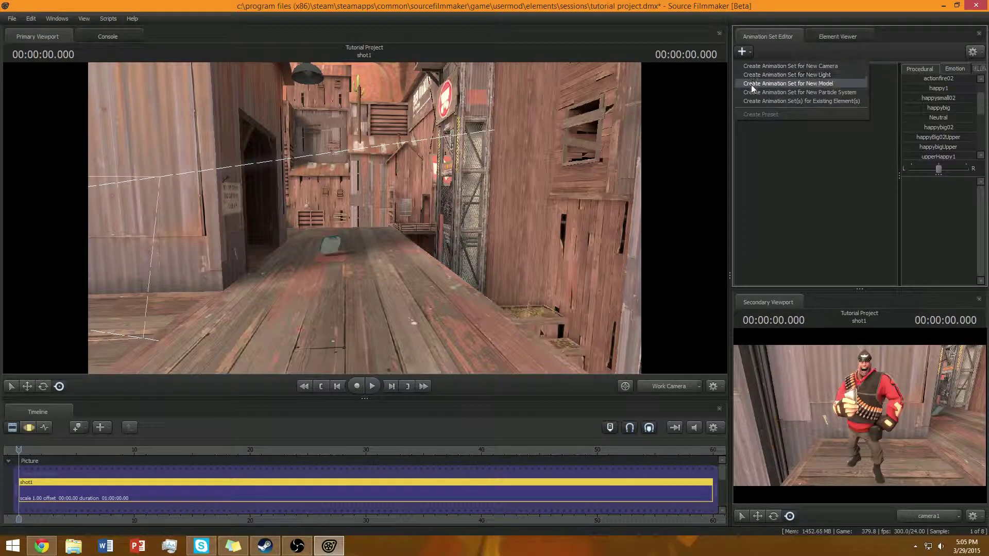
pyautogui.click(751, 84)
# Step: Browse the player\items\heavy models and preview them for a suitable item
pyautogui.press('Down')
pyautogui.press('Down')
pyautogui.press('Down')
pyautogui.press('Down')
pyautogui.press('Down')
pyautogui.press('Down')
pyautogui.press('Down')
pyautogui.press('Down')
pyautogui.press('Down')
pyautogui.press('Down')
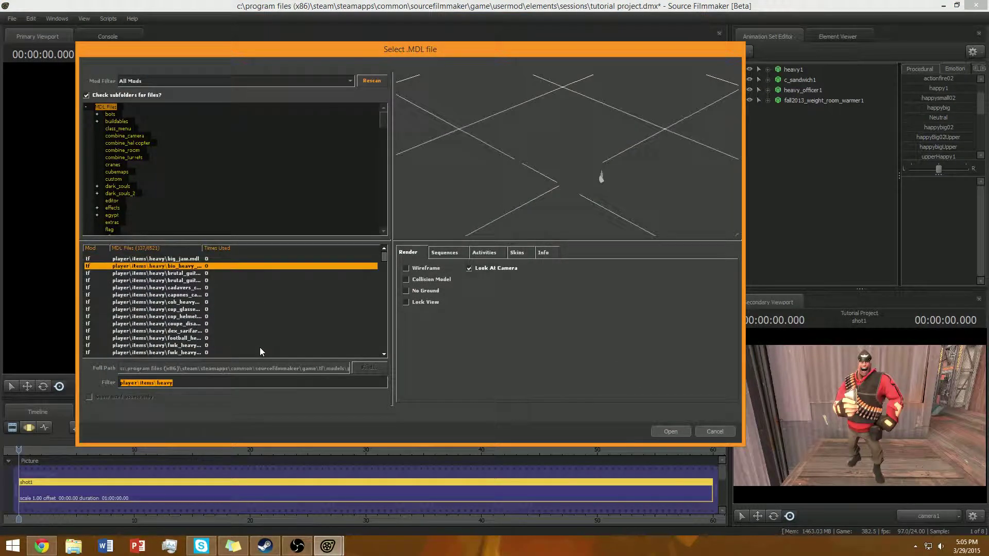
pyautogui.press('Down')
pyautogui.press('Down')
pyautogui.press('Down')
pyautogui.press('Down')
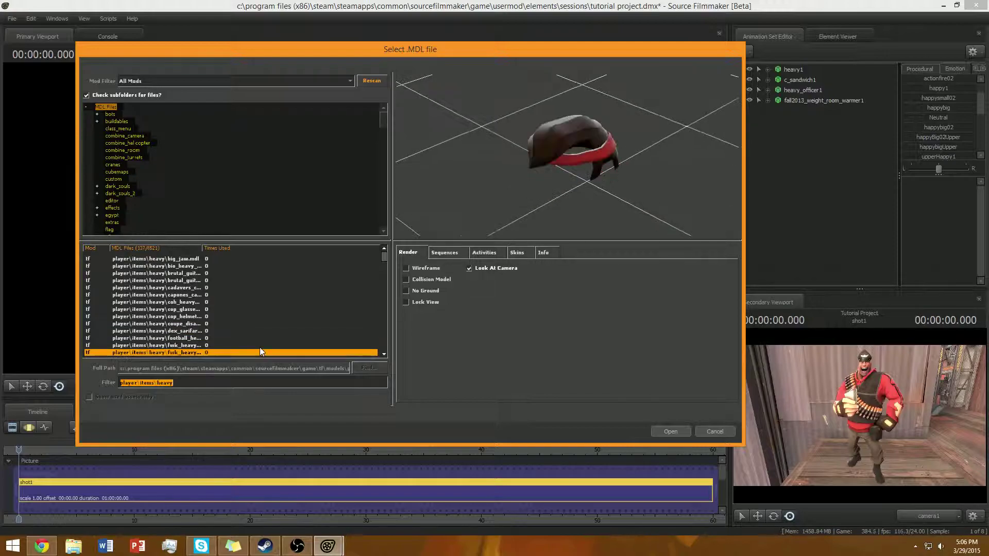
pyautogui.press('Down')
pyautogui.press('Down')
pyautogui.press('Down')
pyautogui.press('Down')
pyautogui.press('Down')
pyautogui.press('Down')
pyautogui.press('Down')
pyautogui.press('Down')
pyautogui.press('Down')
pyautogui.press('Down')
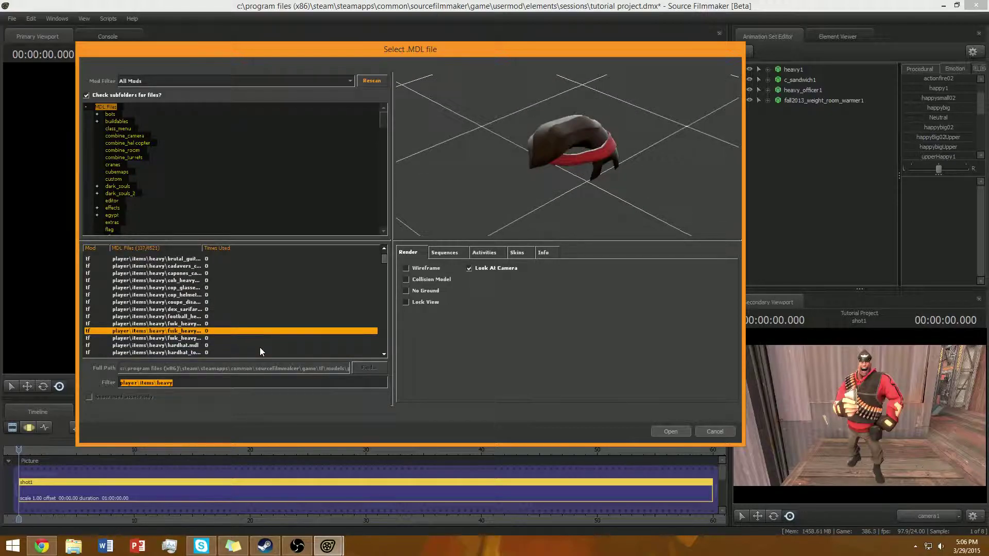
pyautogui.press('Down')
pyautogui.press('Down')
pyautogui.press('Down')
pyautogui.press('Down')
pyautogui.press('Down')
pyautogui.press('Down')
pyautogui.press('Down')
pyautogui.press('Down')
pyautogui.press('Down')
pyautogui.press('Down')
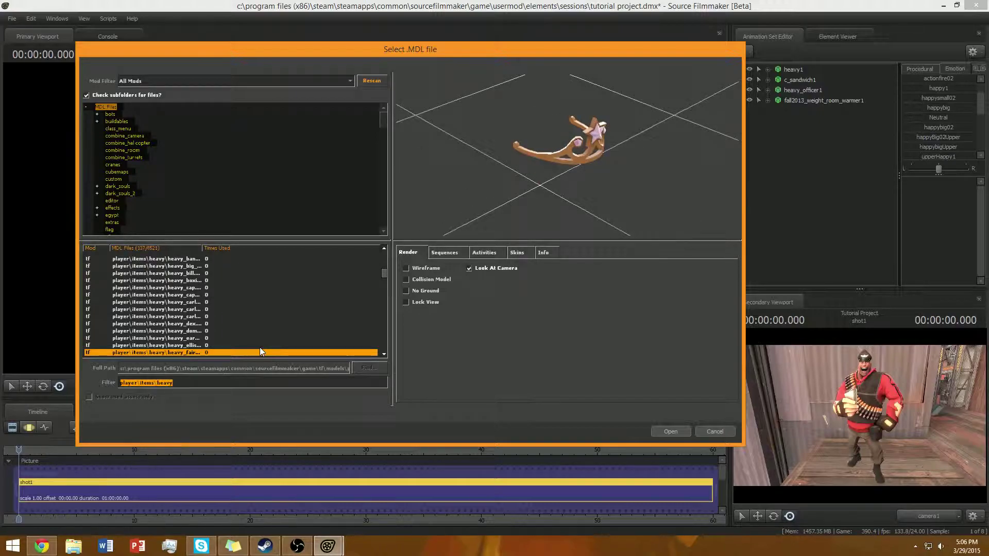
# Step: Clear the model filter and add the heavy_ttg_max bunny head model to the shot
pyautogui.press('BackSpace')
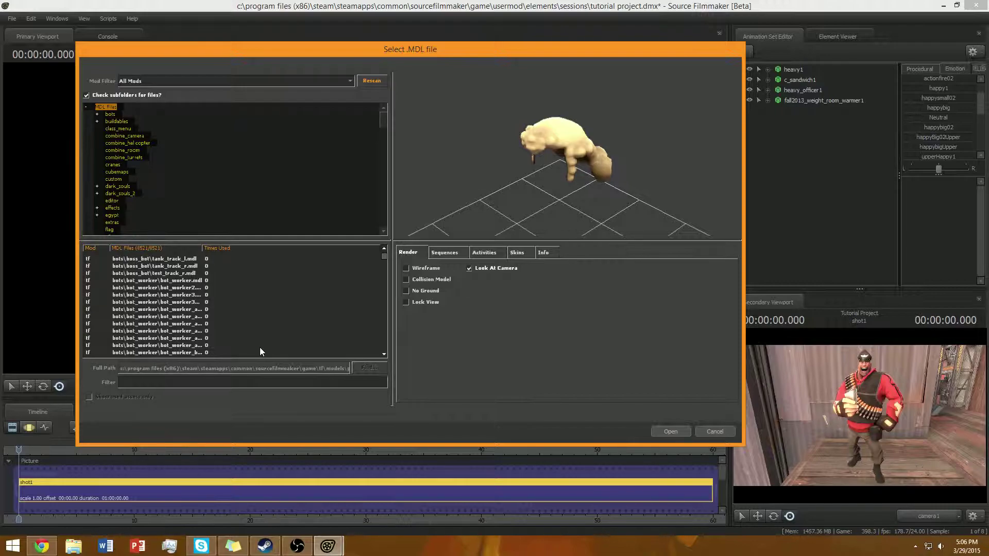
pyautogui.click(259, 353)
pyautogui.press('Down')
pyautogui.press('Down')
pyautogui.press('Down')
pyautogui.press('Down')
pyautogui.press('Down')
pyautogui.press('Down')
pyautogui.press('Down')
pyautogui.press('Down')
pyautogui.press('Down')
pyautogui.press('Down')
pyautogui.press('Down')
pyautogui.press('Down')
pyautogui.press('Down')
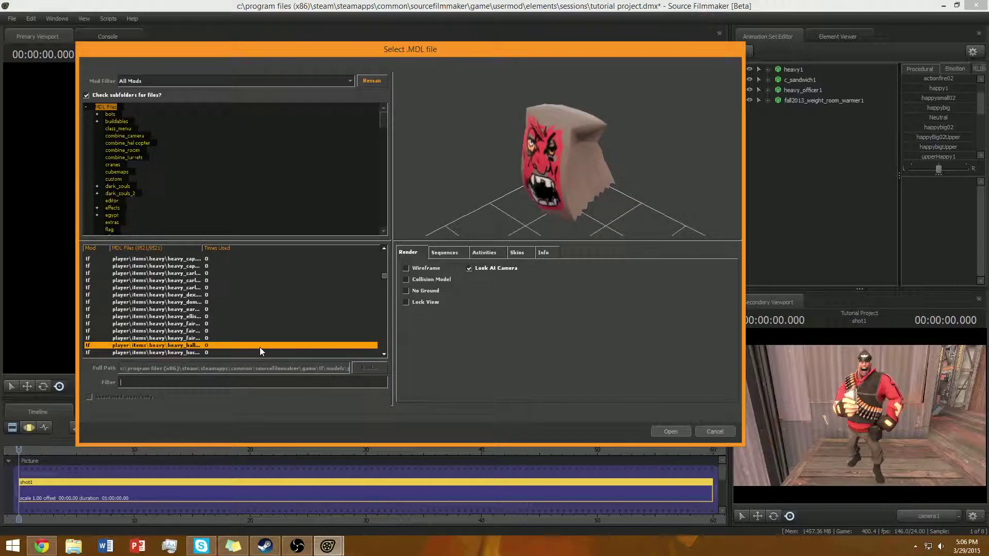
pyautogui.press('Up')
pyautogui.press('Up')
pyautogui.press('Return')
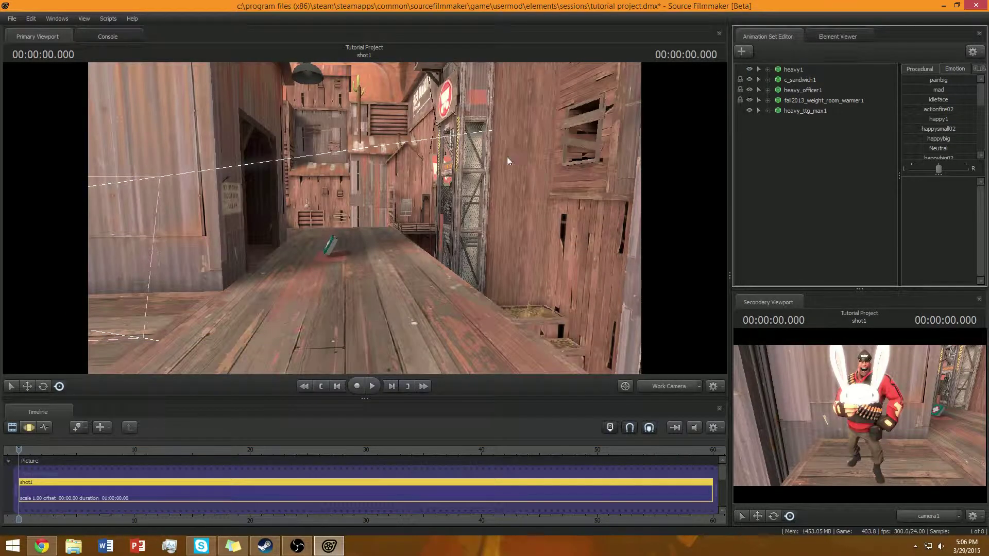
# Step: Move the bunny head model away from the heavy onto the open walkway with the Motion Editor, and return to the Clip Editor
pyautogui.click(771, 111)
pyautogui.moveTo(566, 180); pyautogui.dragTo(309, 192)
pyautogui.moveTo(356, 234); pyautogui.dragTo(607, 228)
pyautogui.click(31, 428)
pyautogui.moveTo(525, 222); pyautogui.dragTo(698, 214)
pyautogui.press('w')
pyautogui.press('w')
pyautogui.press('a')
pyautogui.press('d')
pyautogui.click(272, 341)
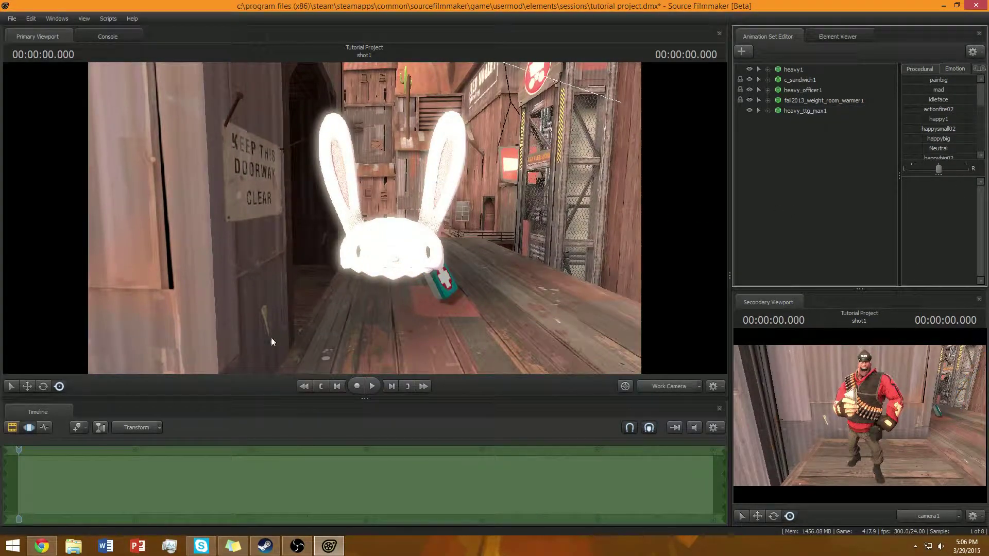
pyautogui.click(12, 428)
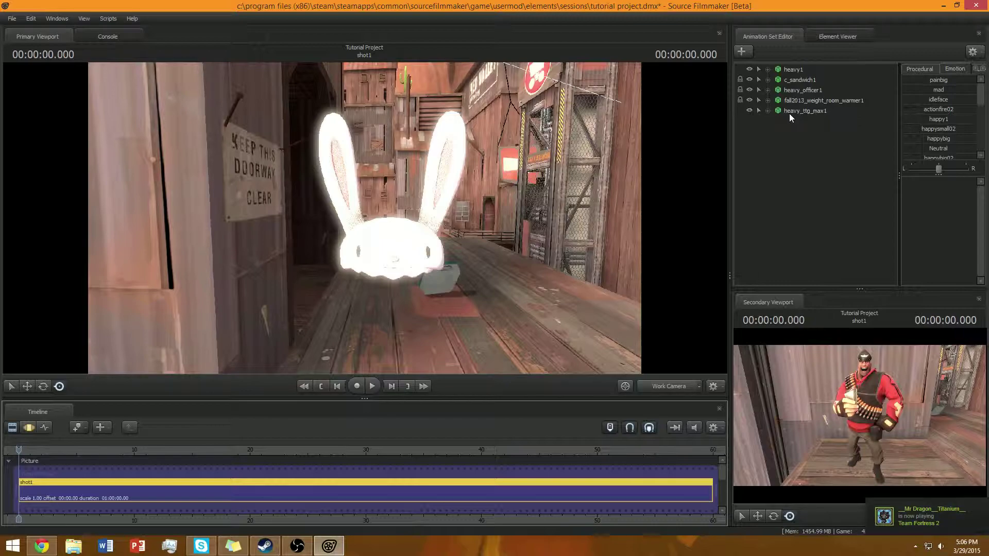
pyautogui.rightClick(789, 108)
pyautogui.click(762, 143)
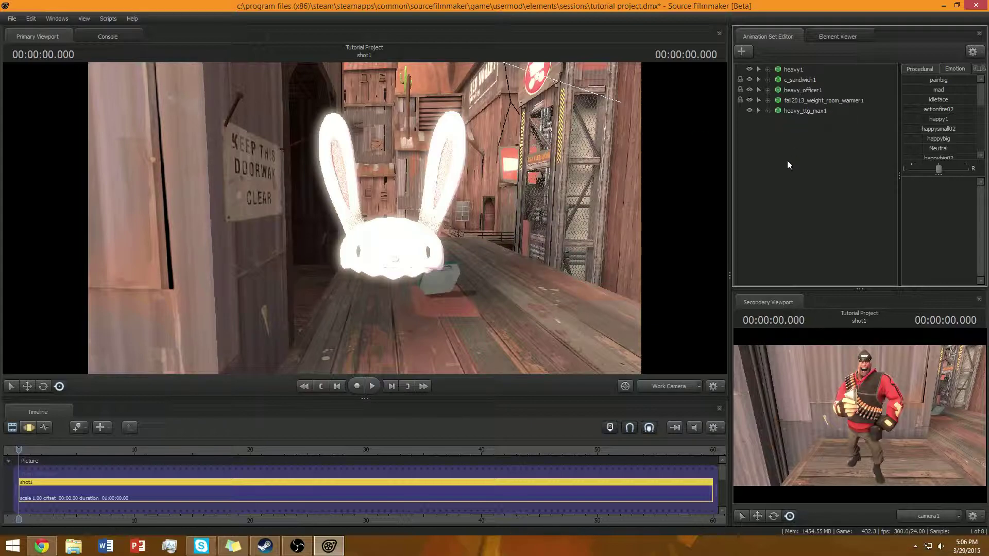
pyautogui.rightClick(795, 111)
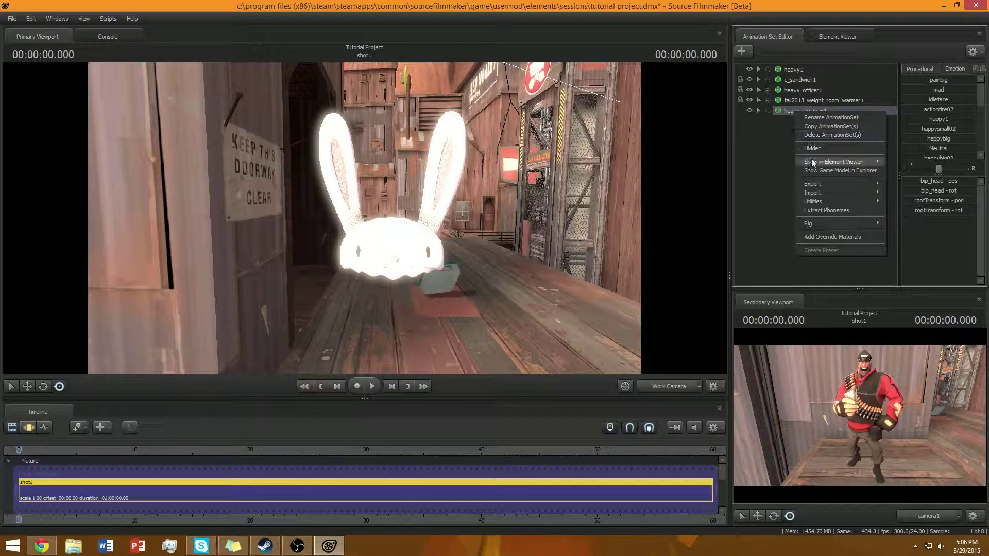
pyautogui.moveTo(811, 161)
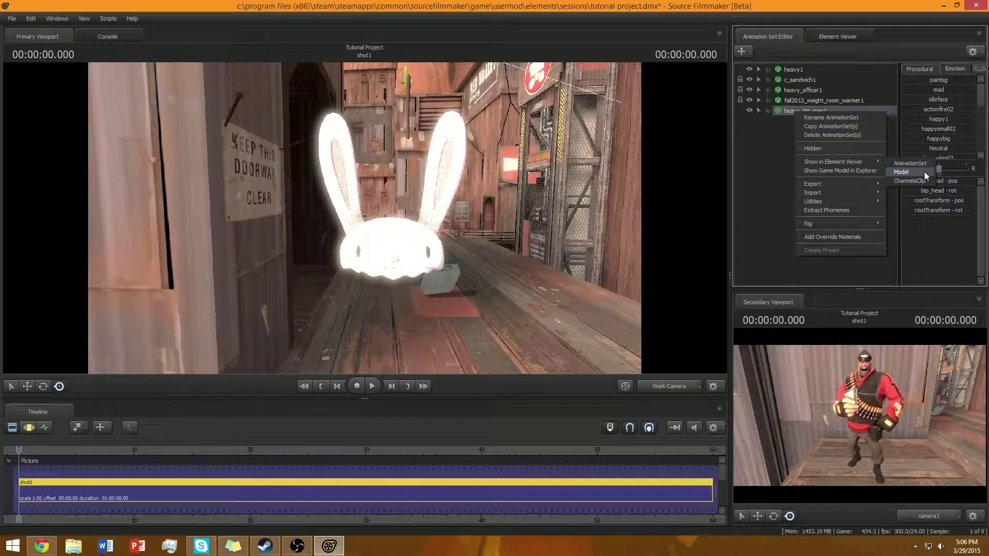
pyautogui.click(779, 184)
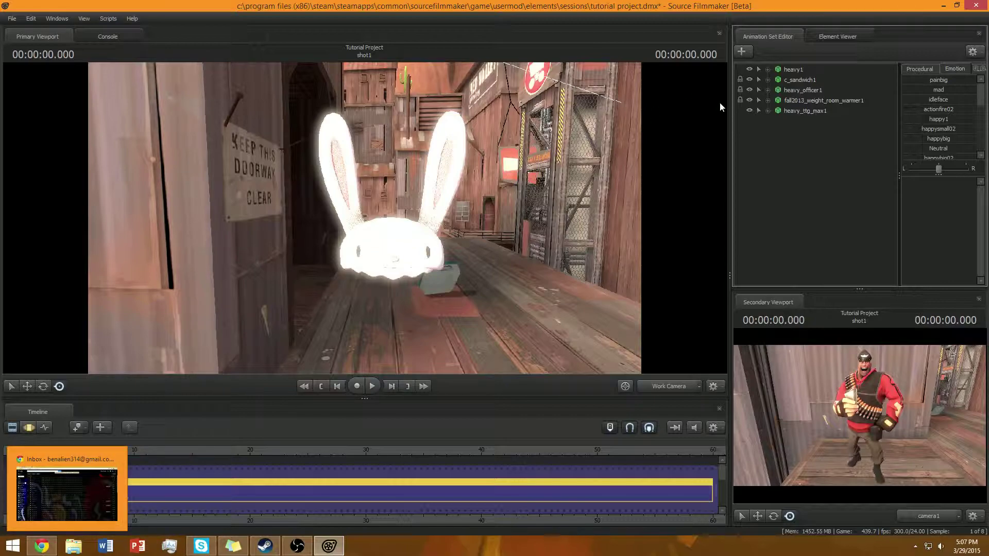
pyautogui.rightClick(785, 109)
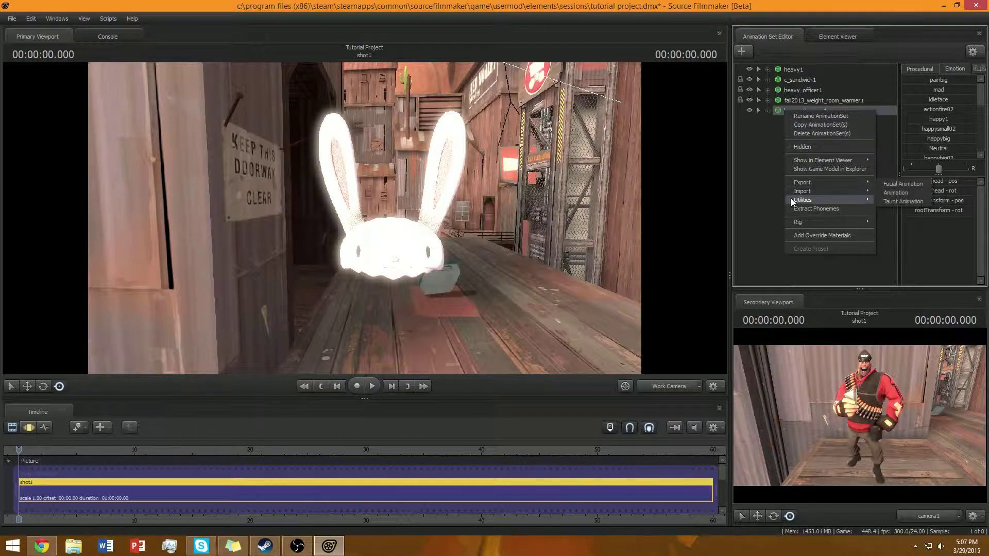
pyautogui.click(766, 199)
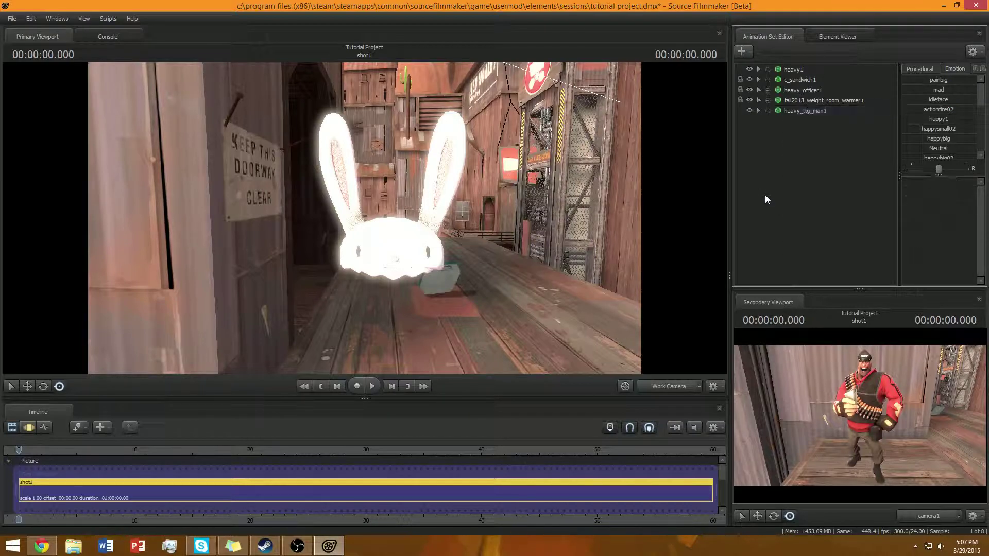
pyautogui.rightClick(781, 111)
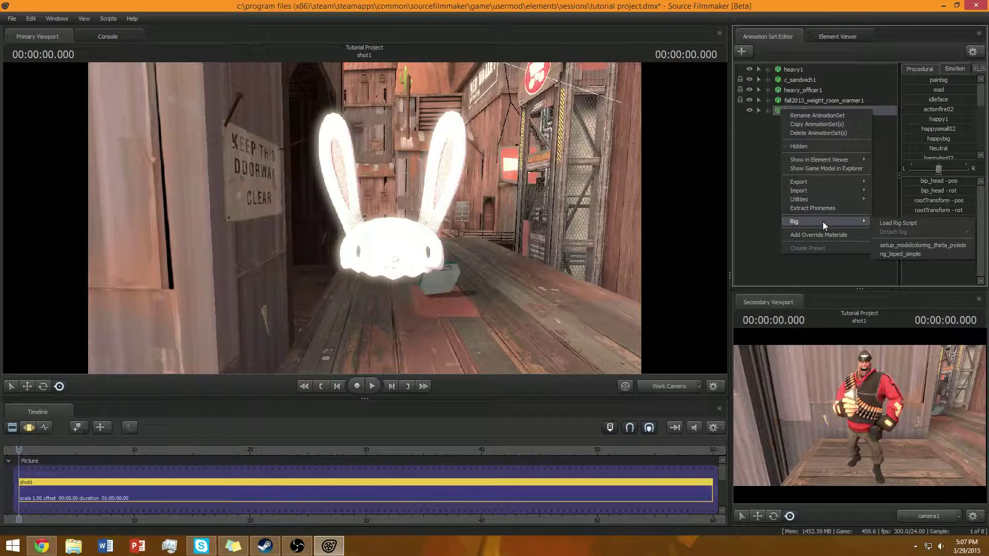
pyautogui.rightClick(765, 162)
# Step: Color the bunny head with The Bitter Taste of Defeat and Lime using the setup_modelcoloring_theta_pyside rig script
pyautogui.rightClick(802, 111)
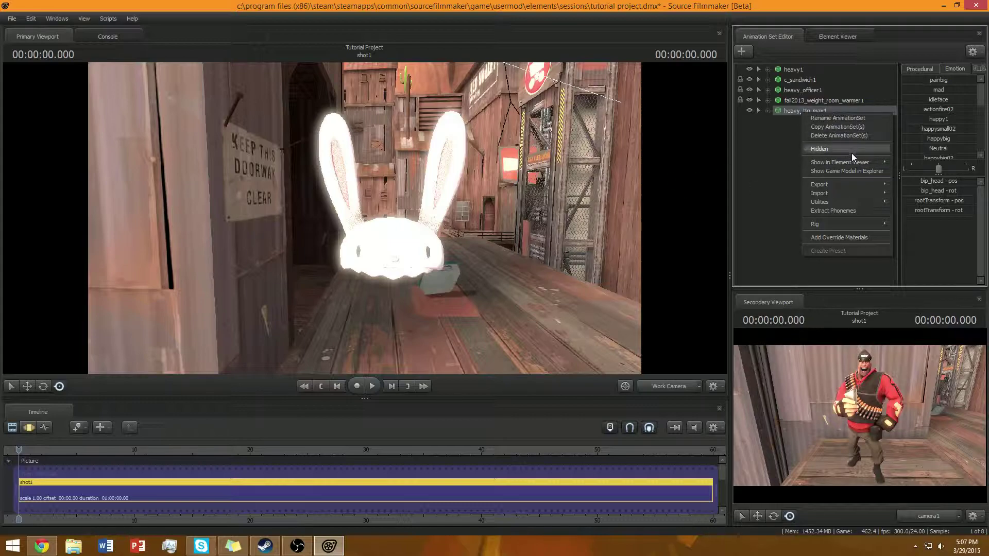
pyautogui.moveTo(850, 223)
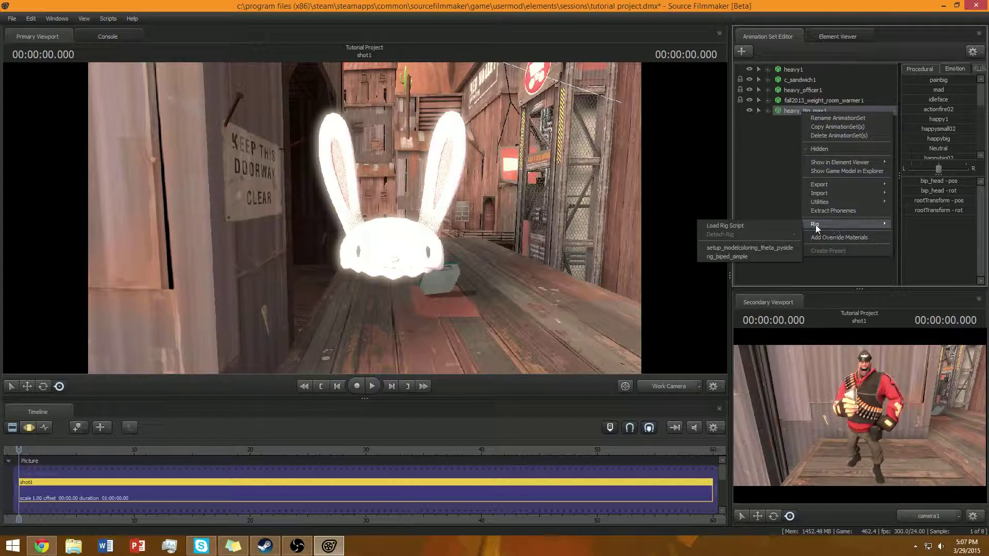
pyautogui.click(758, 250)
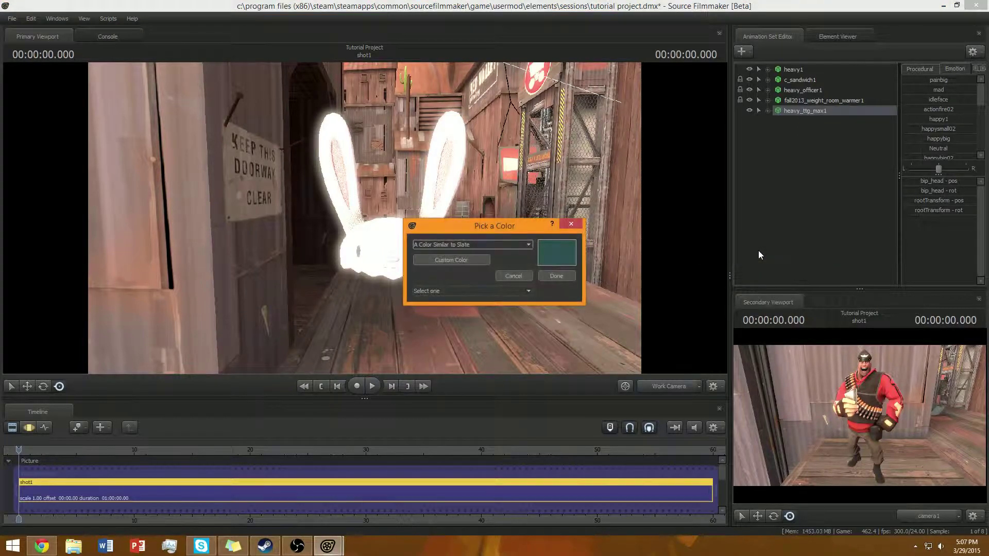
pyautogui.click(505, 245)
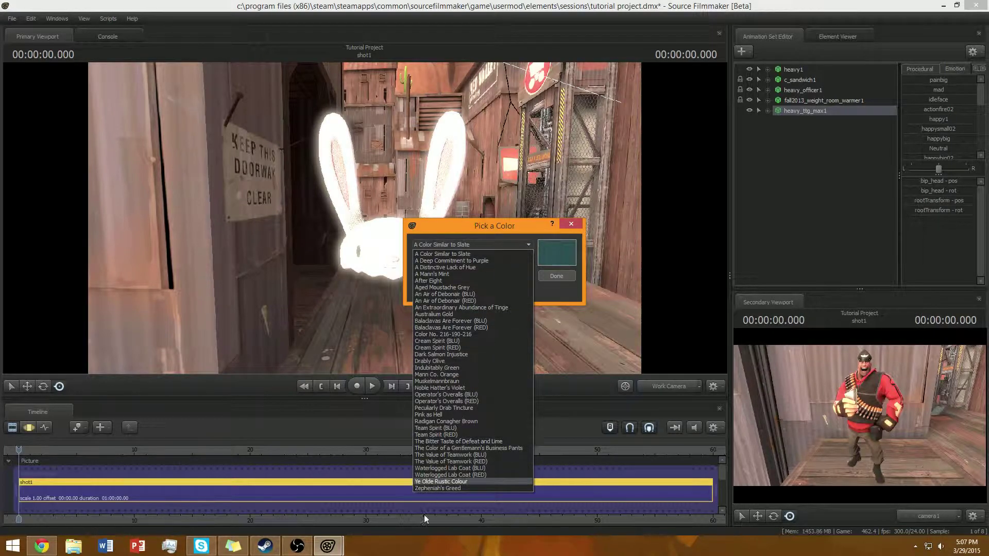
pyautogui.click(416, 443)
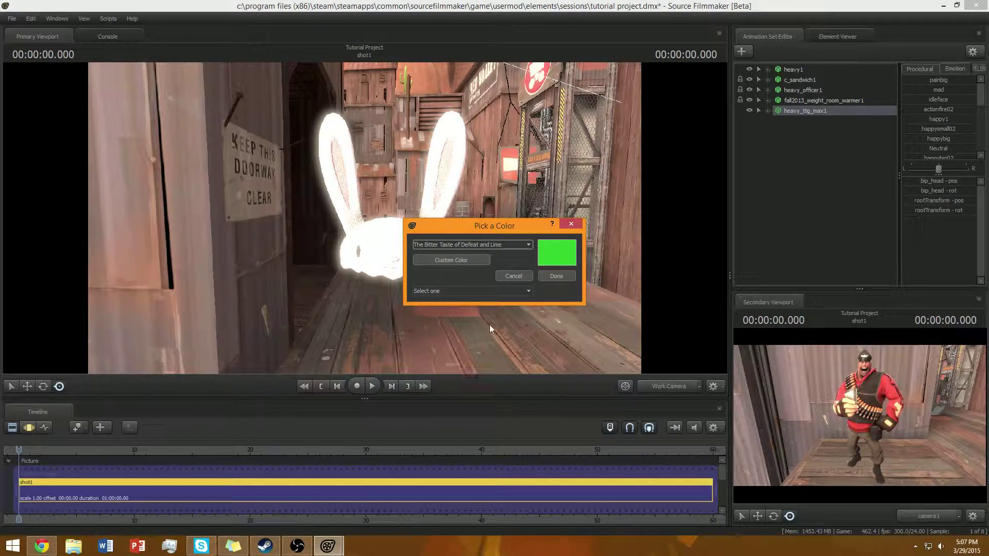
pyautogui.click(542, 278)
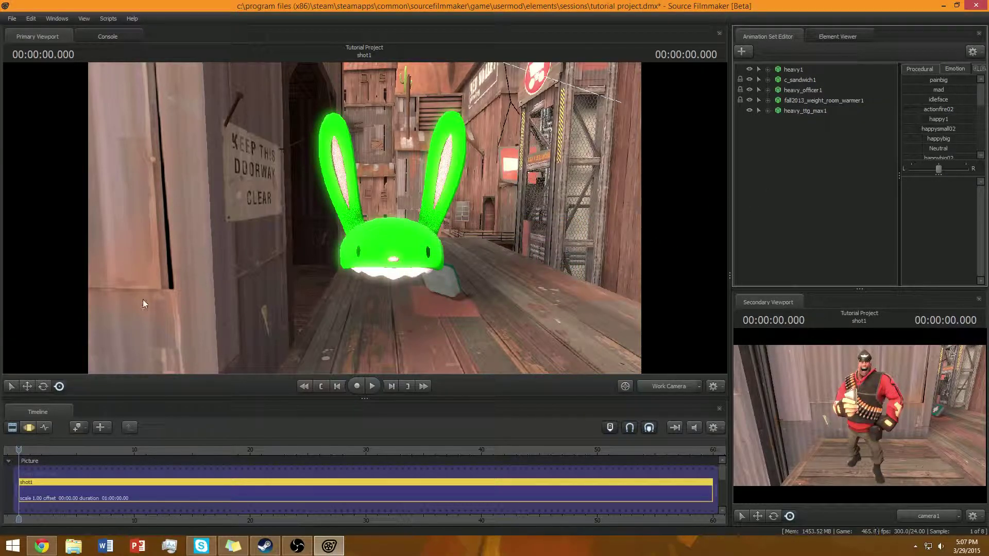
# Step: Examine the bunny head model from closer up in the primary viewport
pyautogui.moveTo(365, 218); pyautogui.dragTo(366, 188)
pyautogui.press('w')
pyautogui.press('a')
pyautogui.press('w')
pyautogui.press('s')
pyautogui.press('w')
pyautogui.moveTo(437, 231); pyautogui.dragTo(427, 238)
pyautogui.press('s')
pyautogui.press('w')
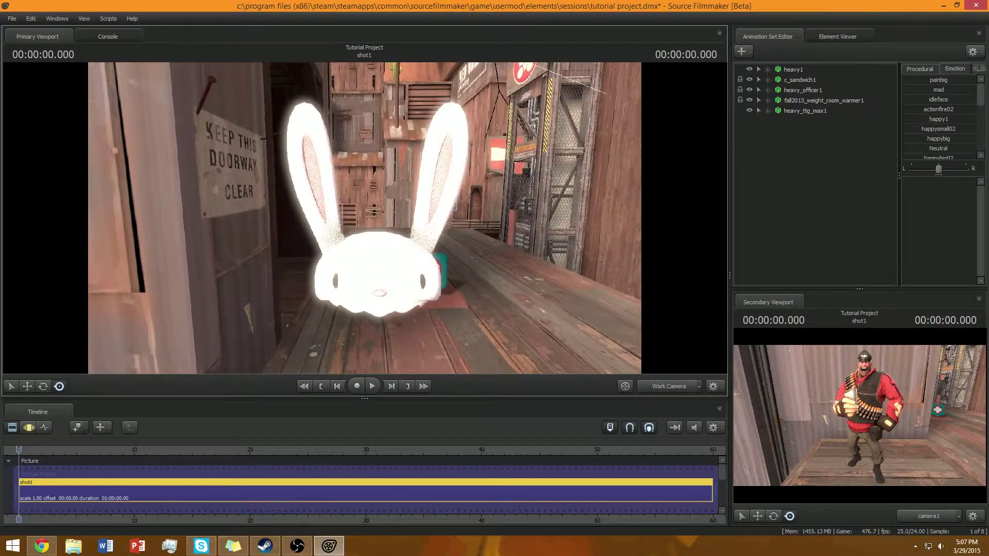
pyautogui.rightClick(790, 111)
pyautogui.moveTo(831, 161)
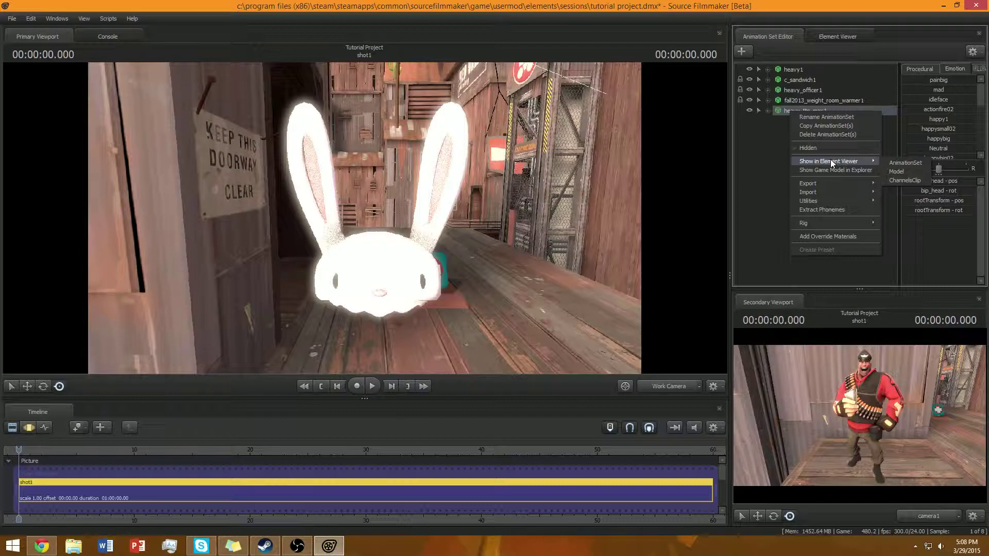
pyautogui.click(767, 145)
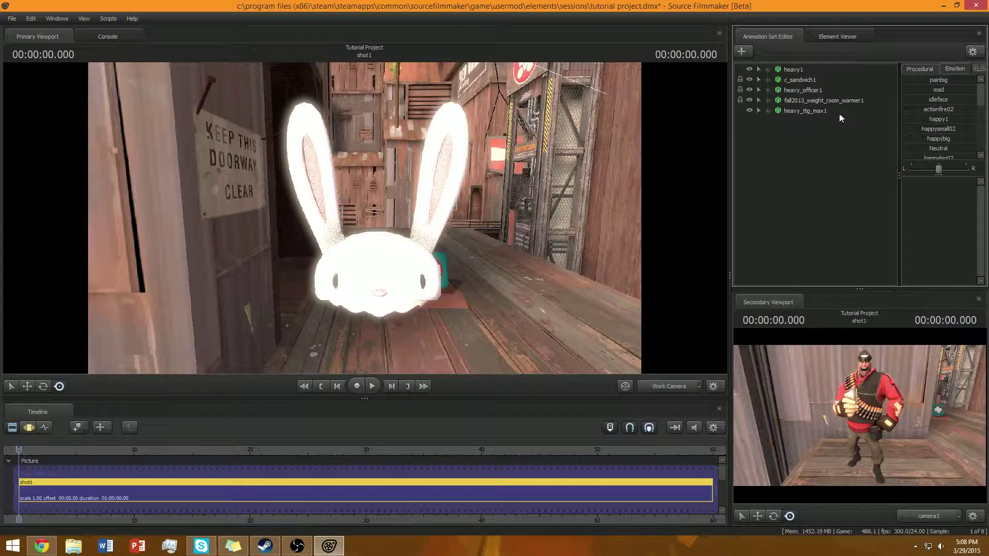
# Step: Show the model element of heavy_ttg_max1 in the Element Viewer
pyautogui.click(816, 112)
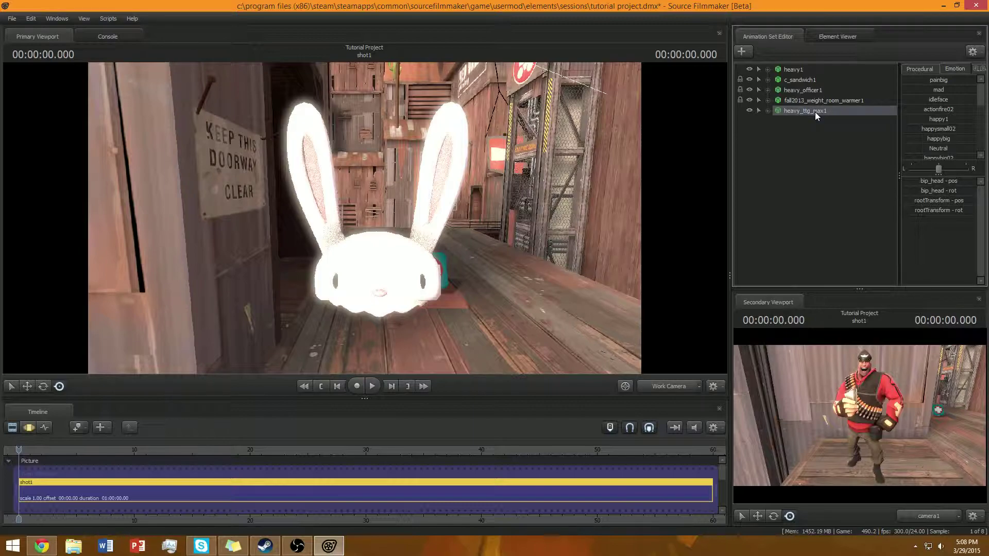
pyautogui.rightClick(816, 113)
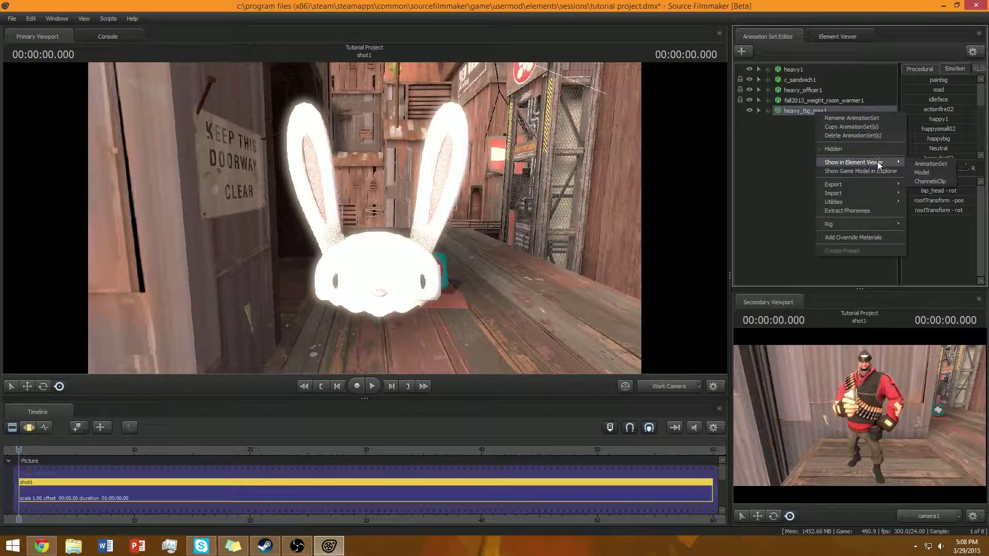
pyautogui.click(921, 172)
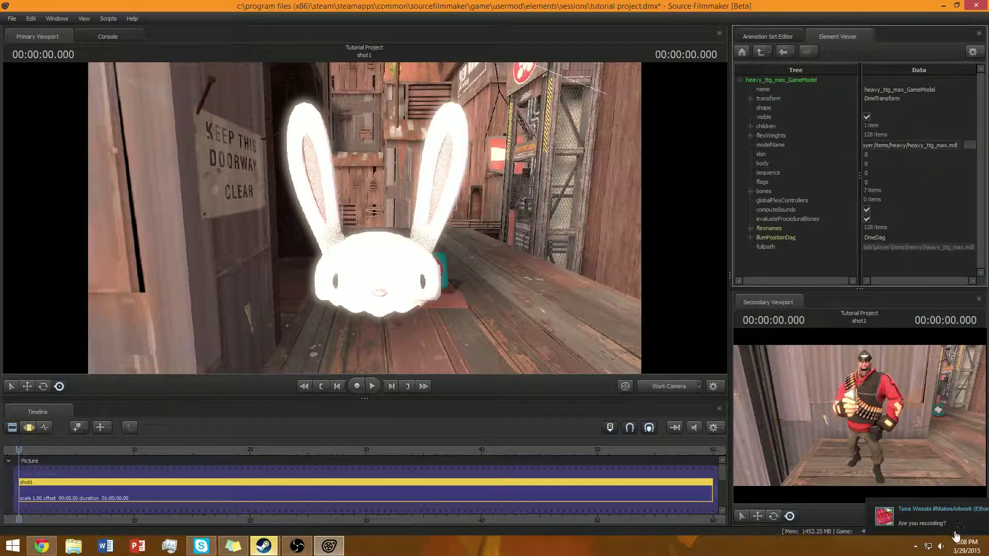
# Step: Answer the incoming Steam chat question about recording with a short yes, and return to Source Filmmaker
pyautogui.click(935, 513)
pyautogui.write('y')
pyautogui.press('Return')
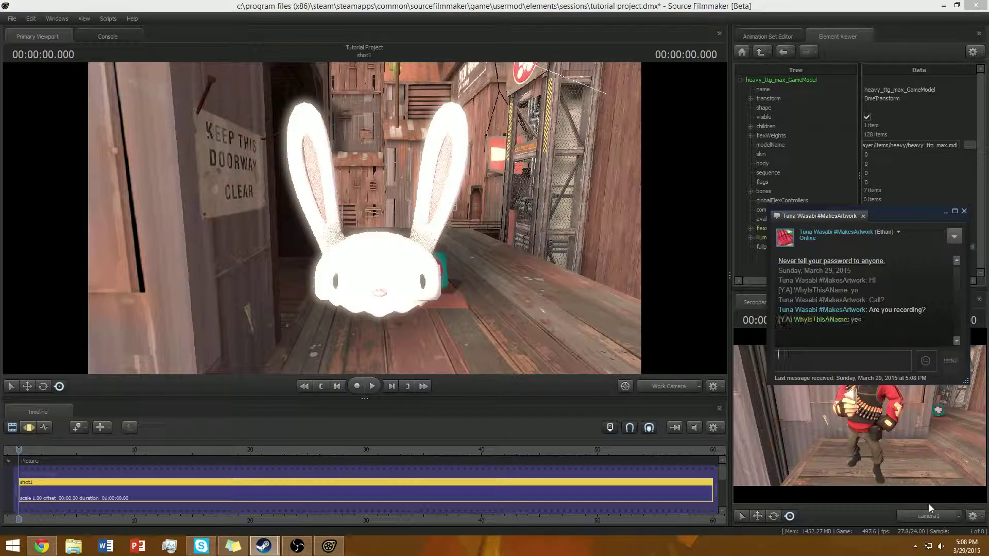
pyautogui.click(759, 275)
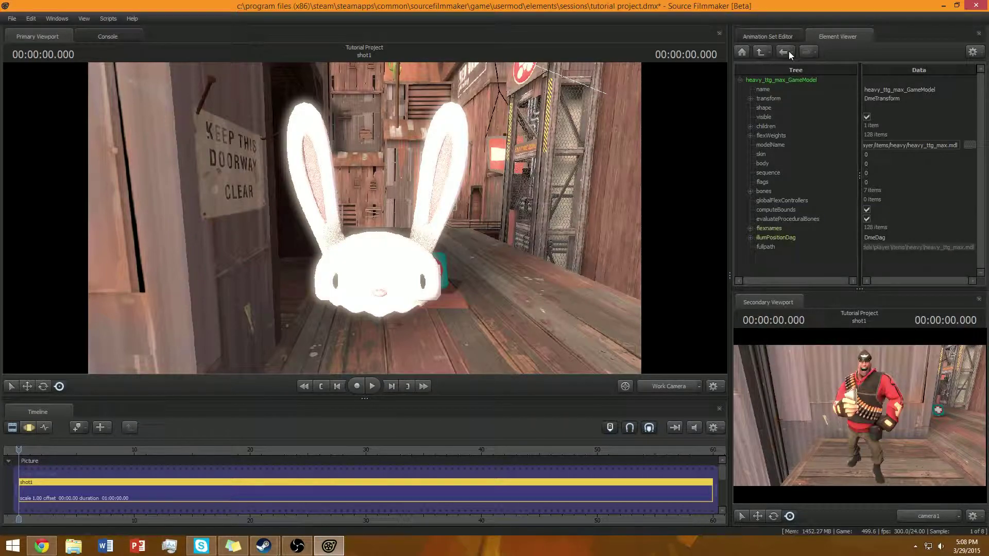
pyautogui.rightClick(759, 79)
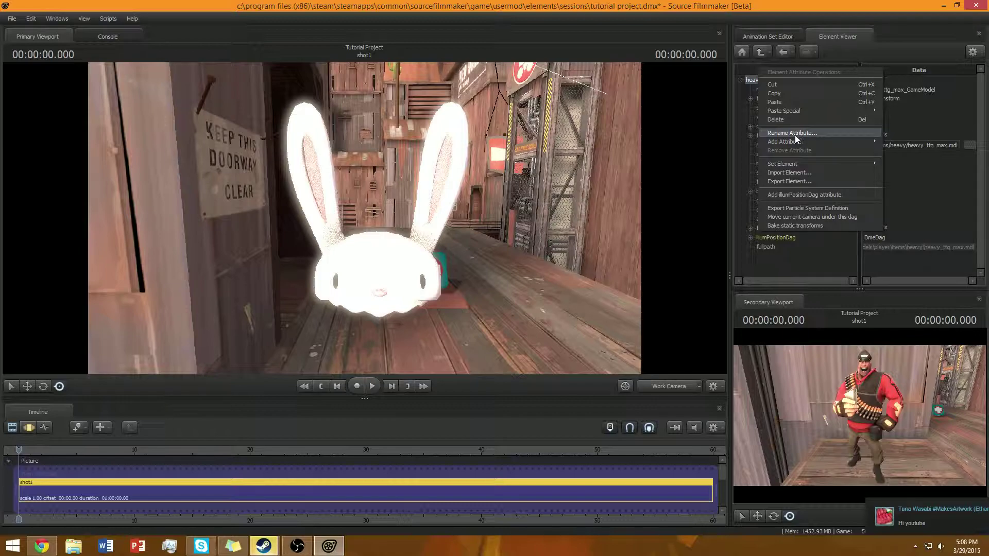
pyautogui.click(753, 171)
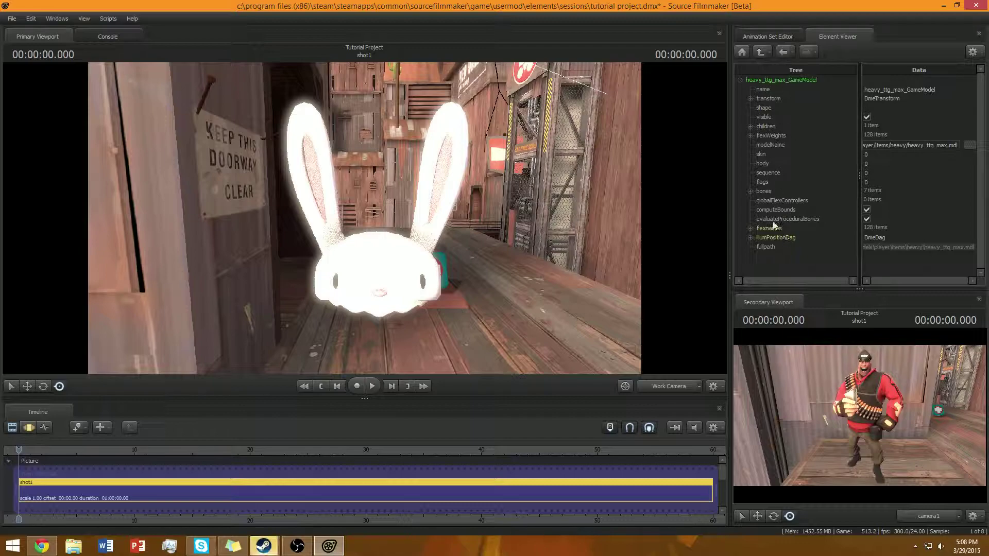
# Step: Add an element_array attribute named materials to the heavy_ttg_max_GameModel element
pyautogui.rightClick(759, 82)
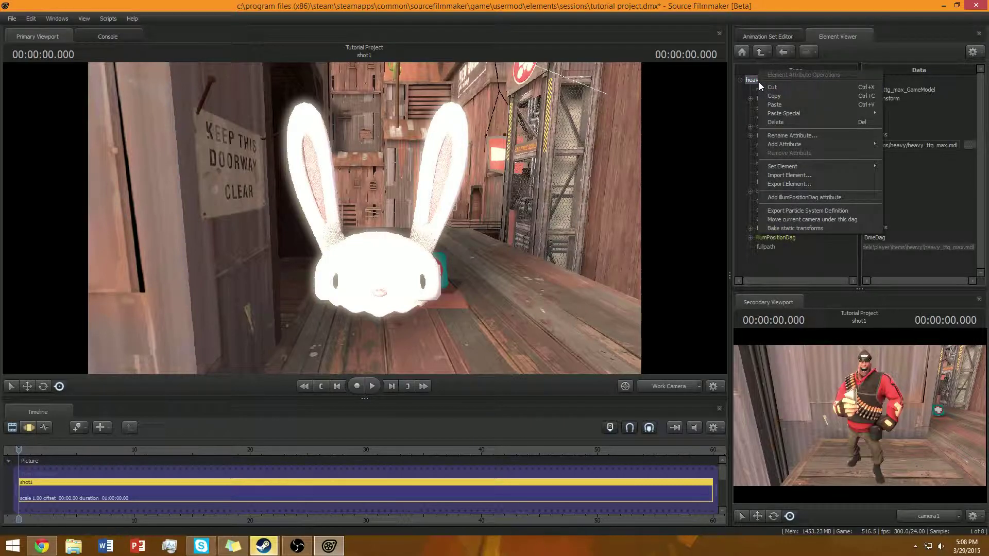
pyautogui.moveTo(793, 146)
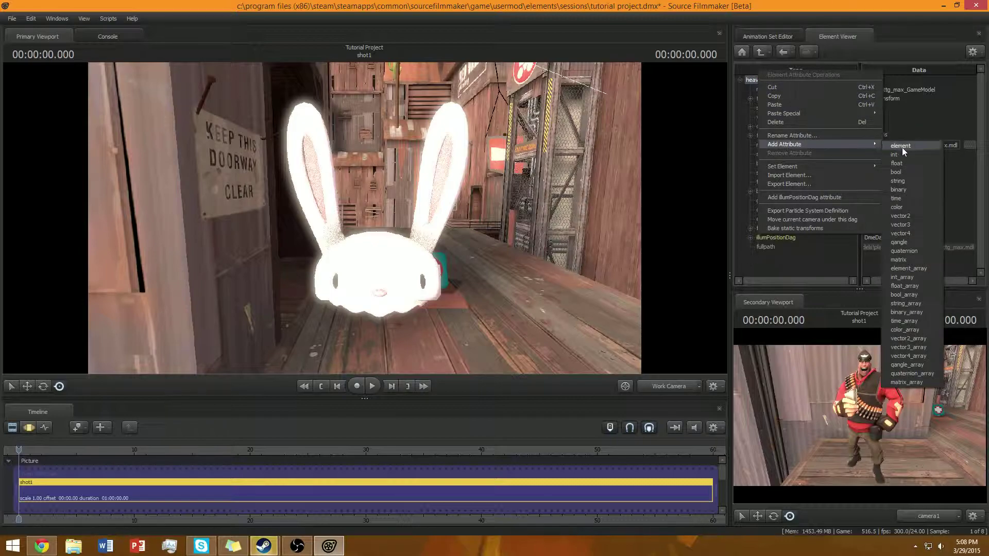
pyautogui.click(913, 268)
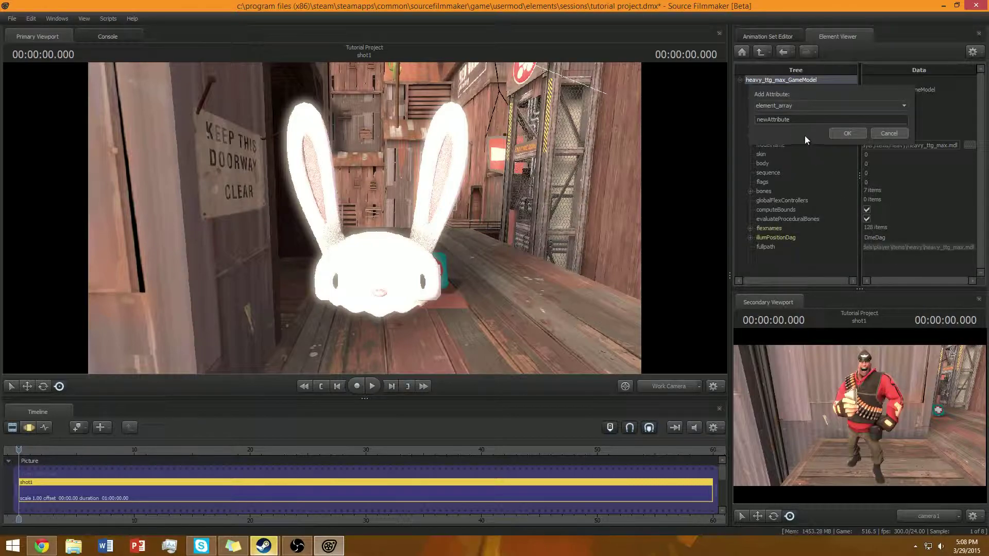
pyautogui.doubleClick(804, 120)
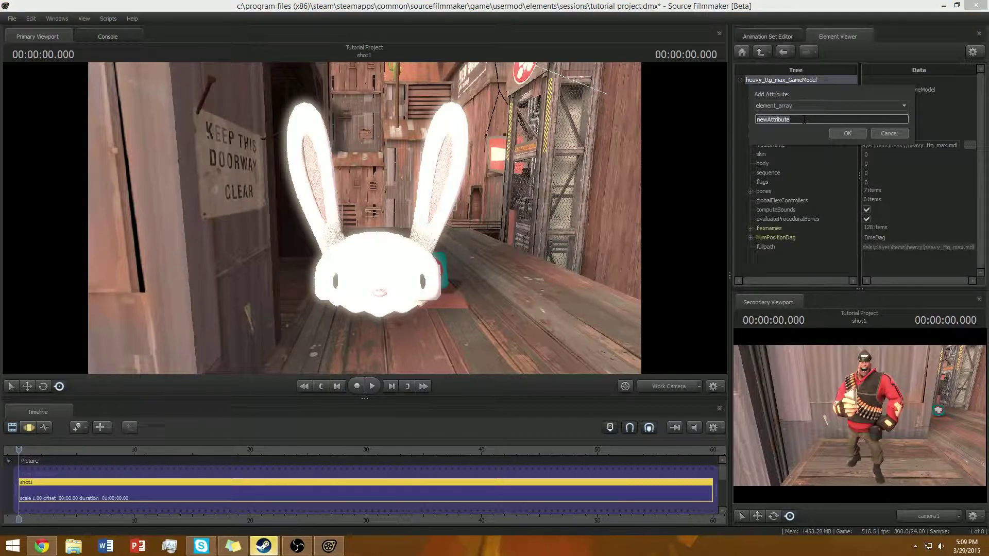
pyautogui.press('BackSpace')
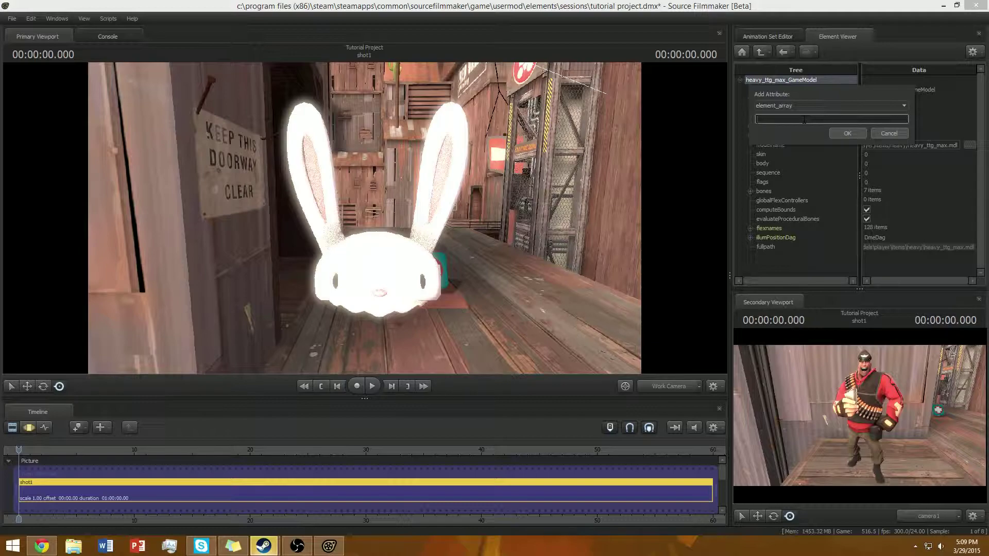
pyautogui.write('materials')
pyautogui.press('Return')
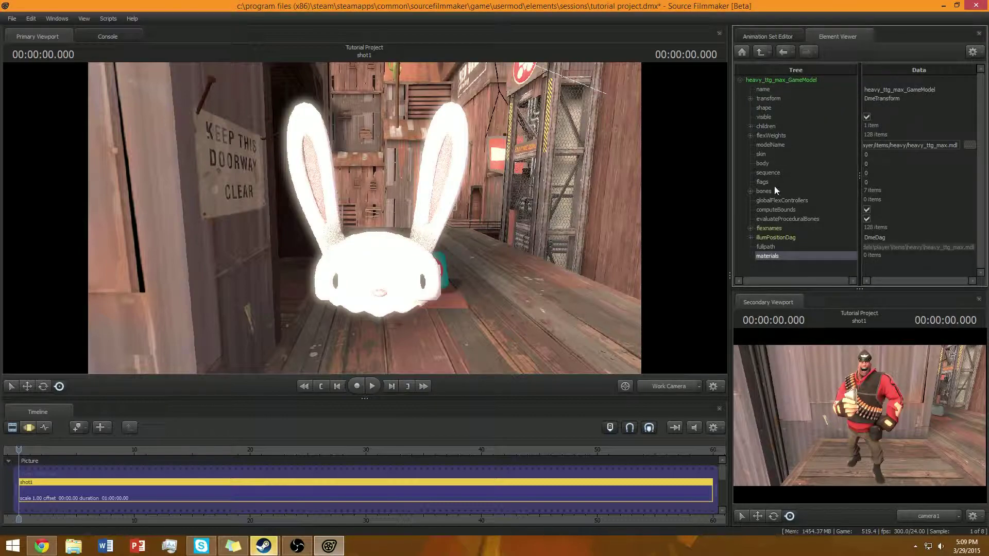
# Step: Import the element file Hat Proxy.dmx into the materials array and expand its proxy material down to the attributes
pyautogui.click(748, 253)
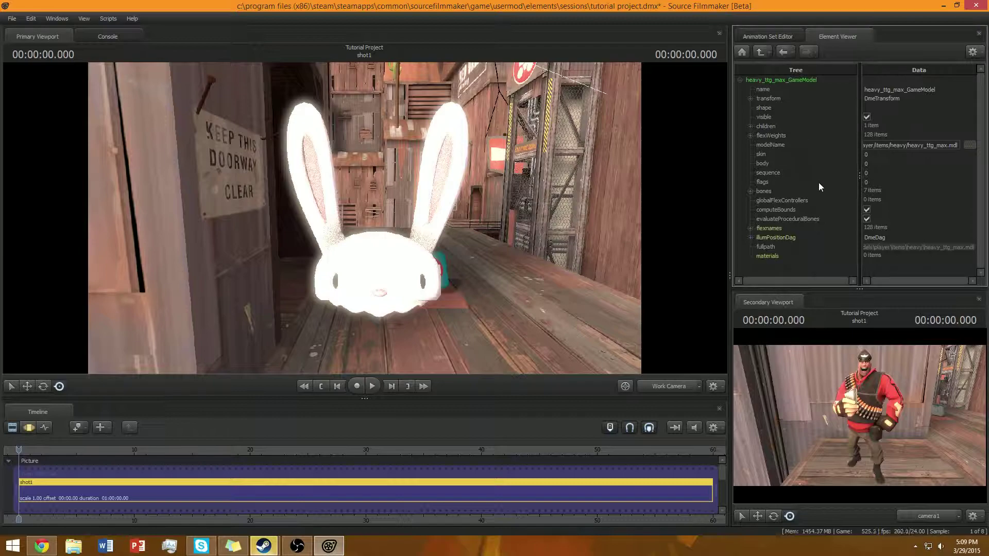
pyautogui.rightClick(770, 257)
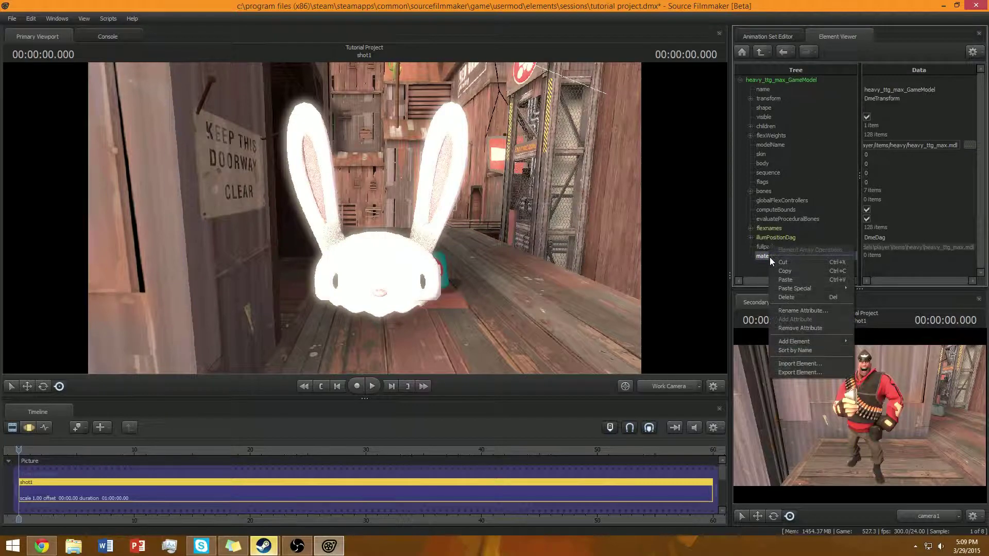
pyautogui.click(798, 364)
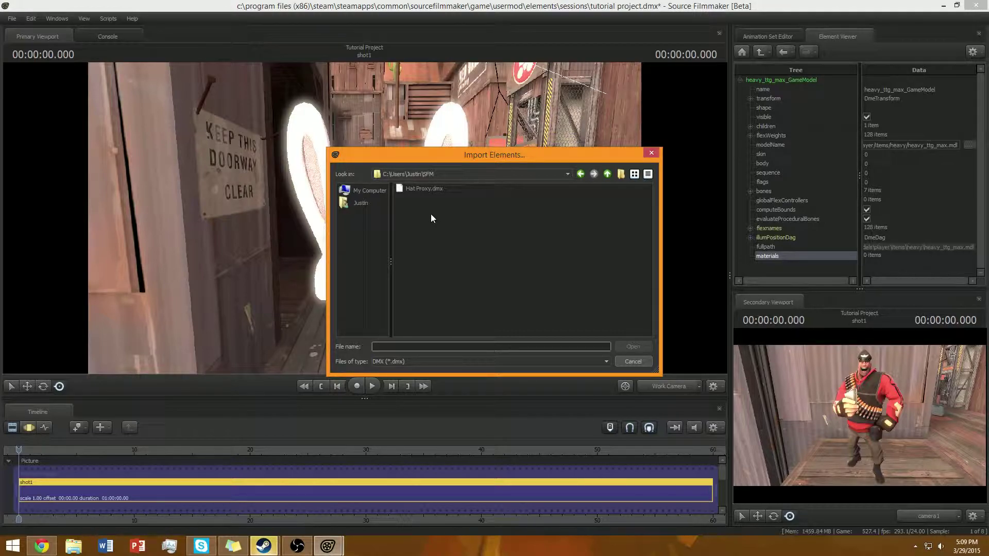
pyautogui.click(420, 189)
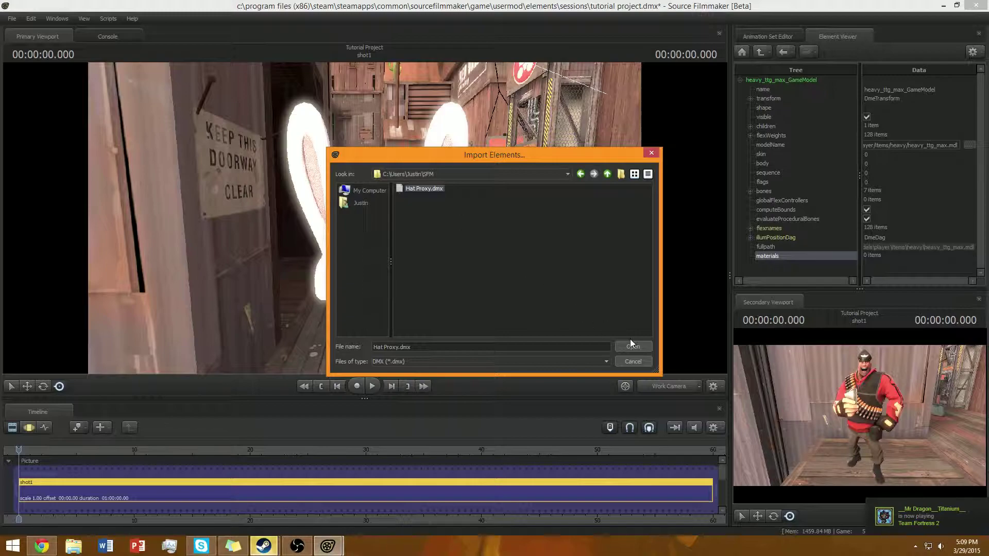
pyautogui.click(632, 347)
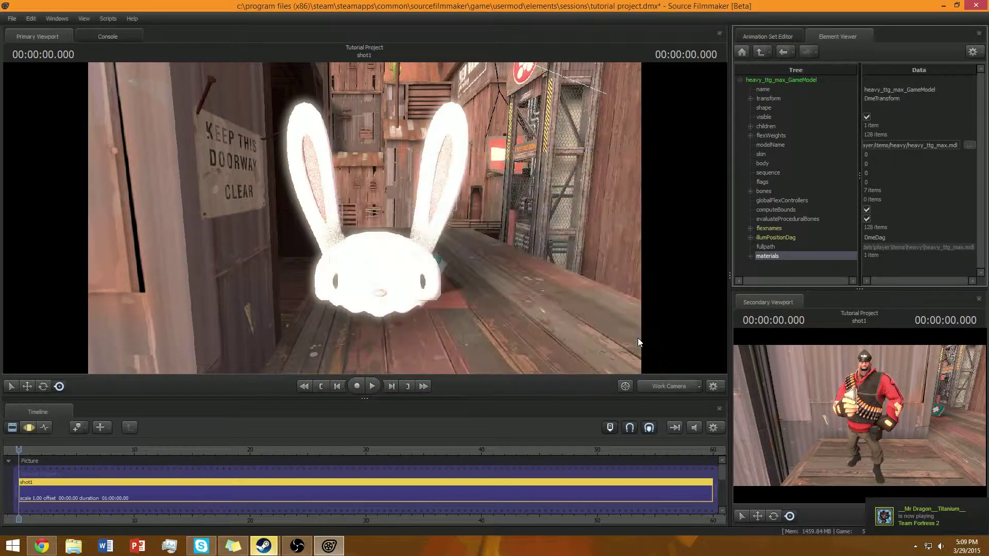
pyautogui.click(750, 256)
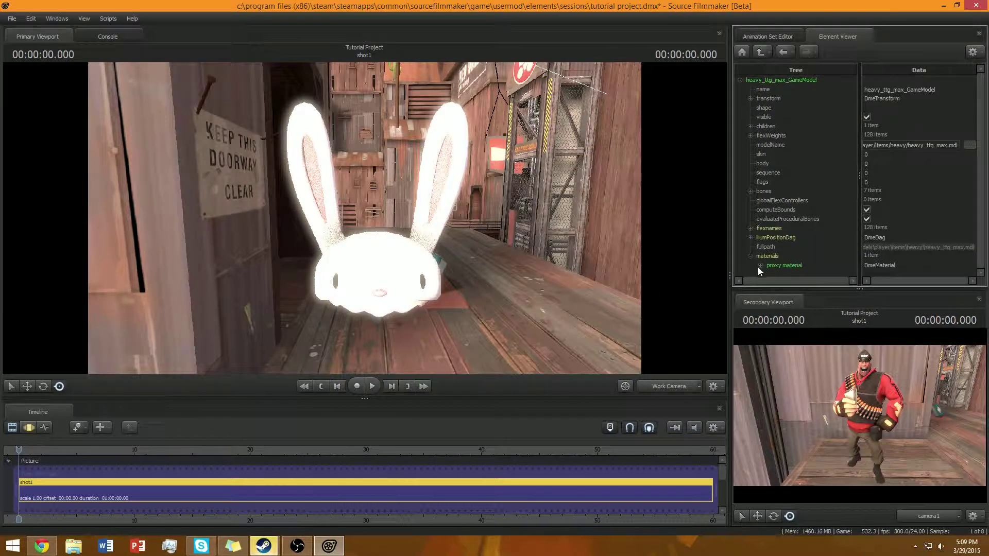
pyautogui.click(761, 265)
pyautogui.scroll(-2, 767, 253)
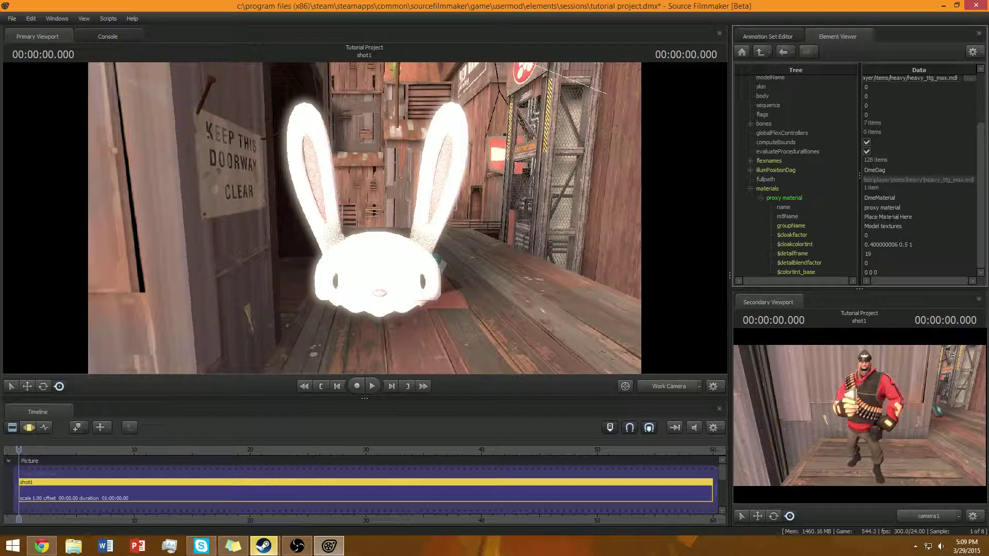
# Step: Copy the modelName path into the proxy material's mtlName and trim the .mdl extension, giving models/player/items/heavy/heavy_ttg_max
pyautogui.scroll(3, 892, 216)
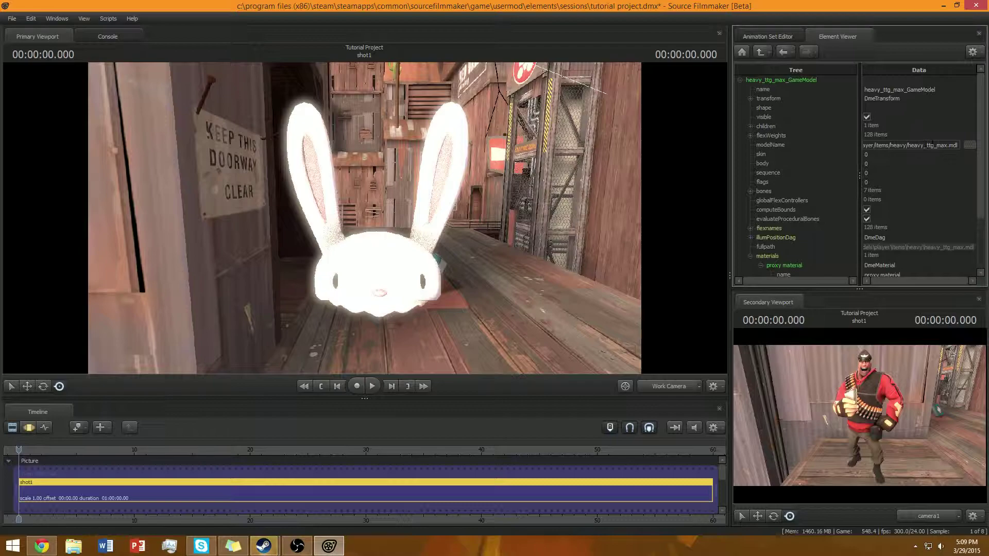
pyautogui.click(909, 146)
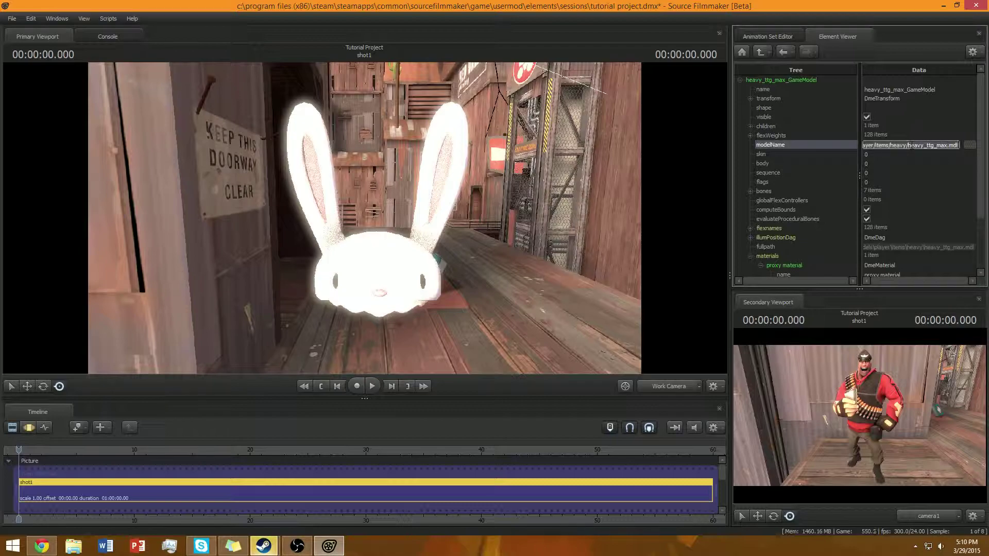
pyautogui.scroll(-2, 912, 151)
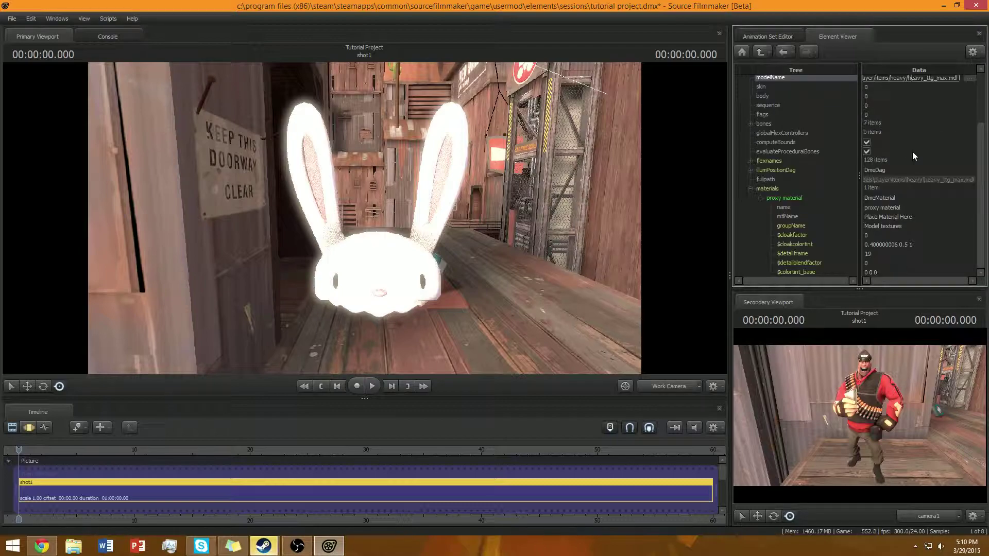
pyautogui.click(885, 217)
pyautogui.write('models/player/items/heavy/heavy_ttg_max.mdl')
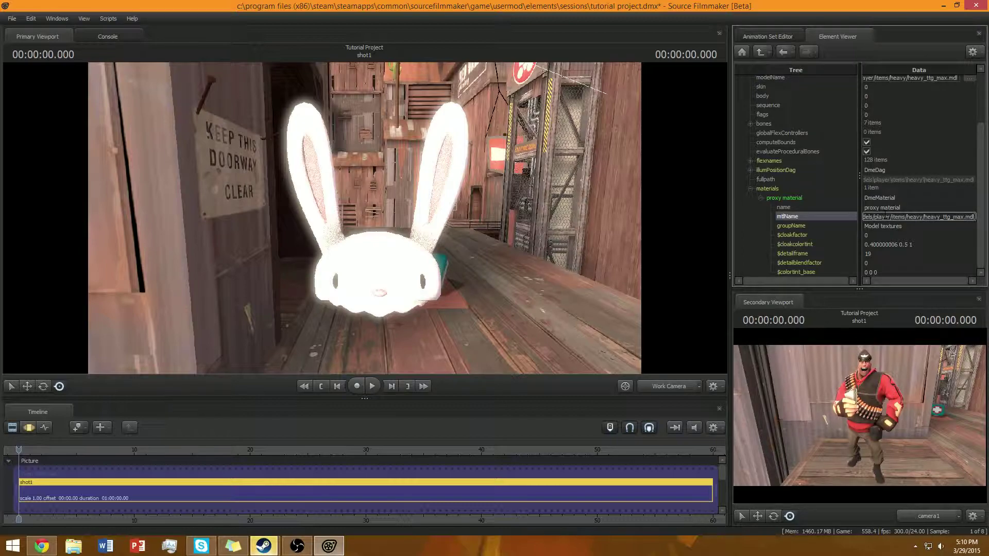
pyautogui.press('BackSpace')
pyautogui.press('BackSpace')
pyautogui.press('BackSpace')
pyautogui.press('BackSpace')
pyautogui.press('Return')
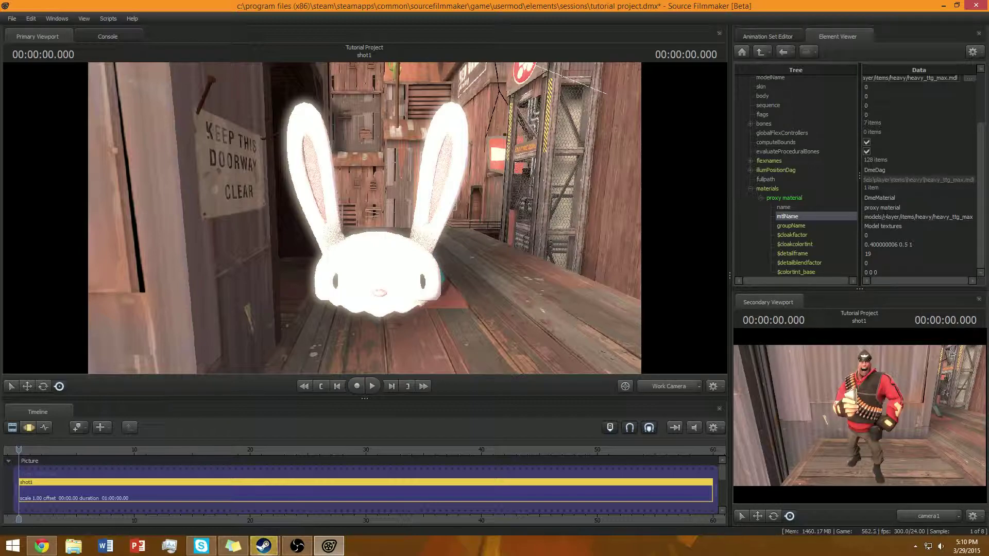
# Step: Show the game model file of heavy_ttg_max1 in File Explorer
pyautogui.click(786, 34)
pyautogui.rightClick(797, 108)
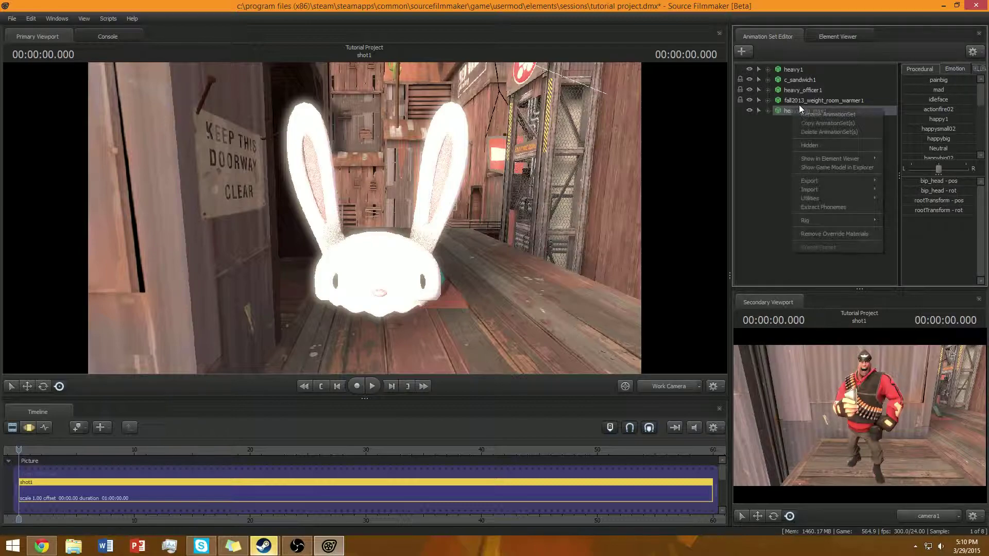
pyautogui.click(822, 37)
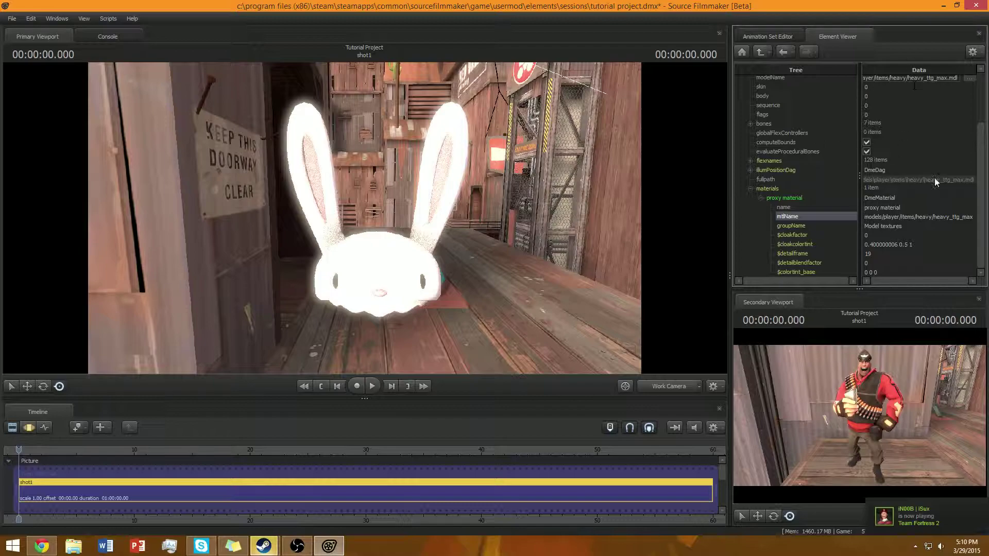
pyautogui.click(767, 36)
pyautogui.rightClick(799, 112)
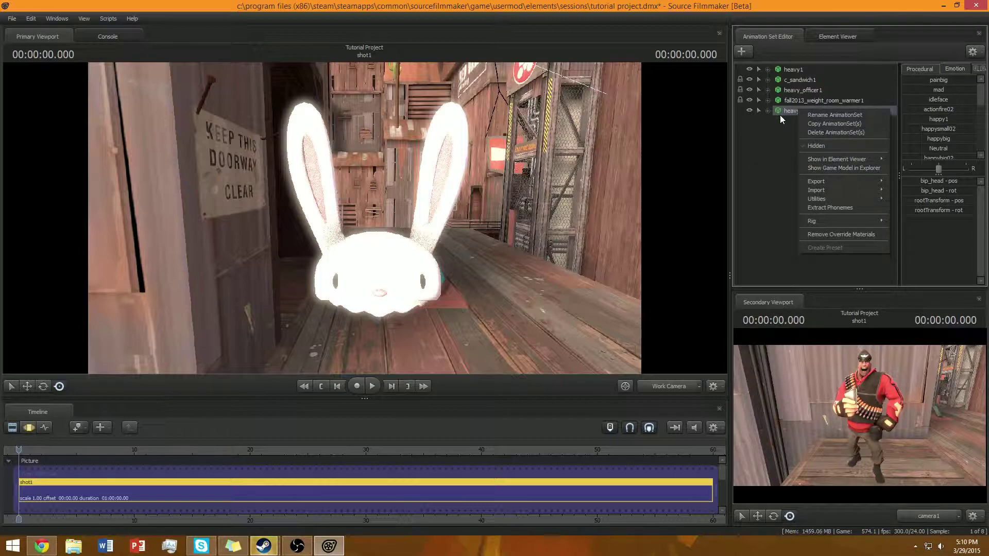
pyautogui.click(815, 170)
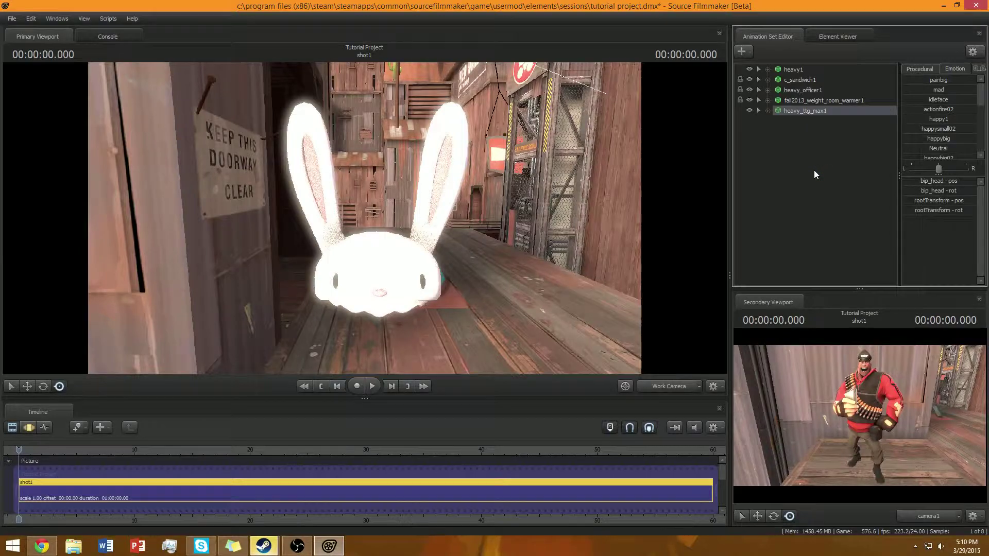
pyautogui.scroll(-3, 451, 238)
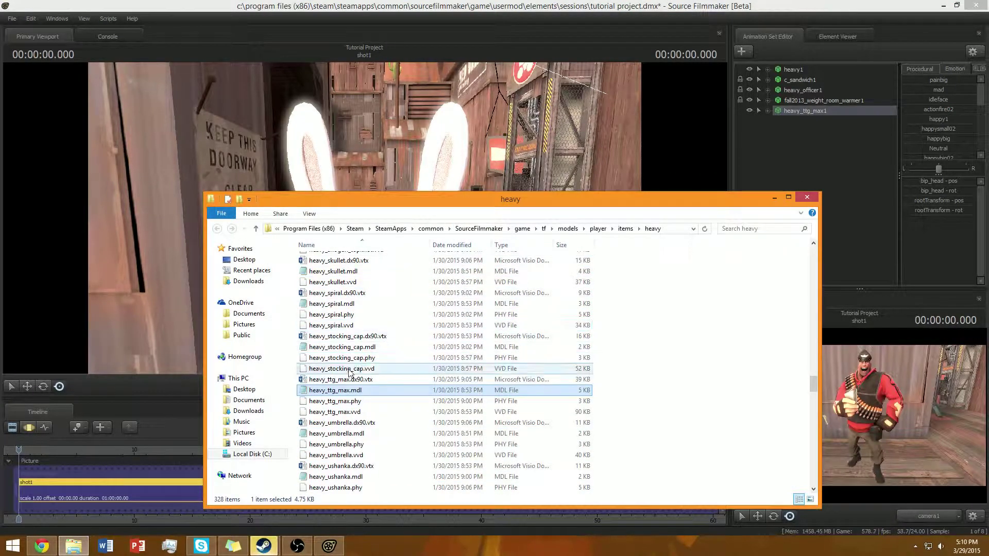
# Step: Open heavy_ttg_max.mdl in Notepad++ and dismiss the plugin update dialog
pyautogui.rightClick(325, 391)
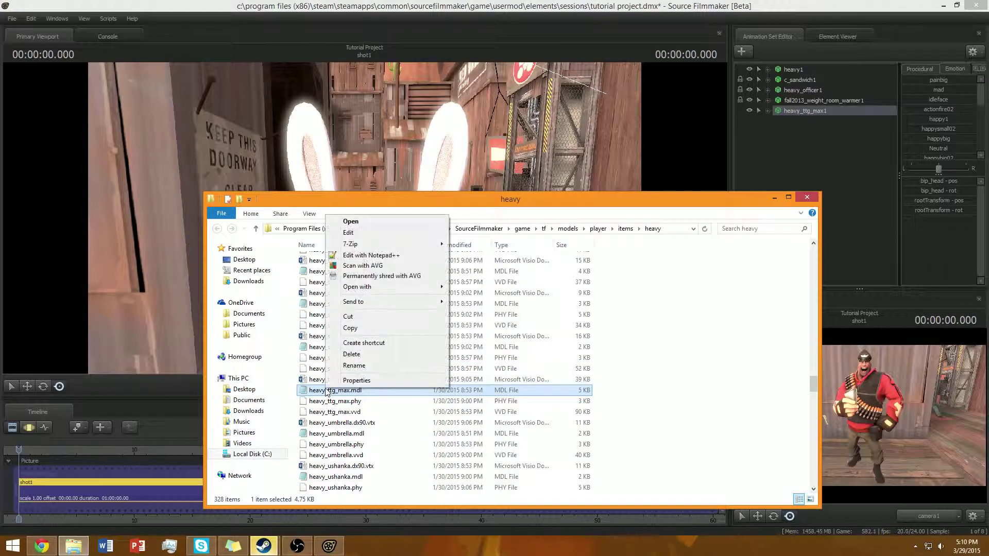
pyautogui.click(367, 258)
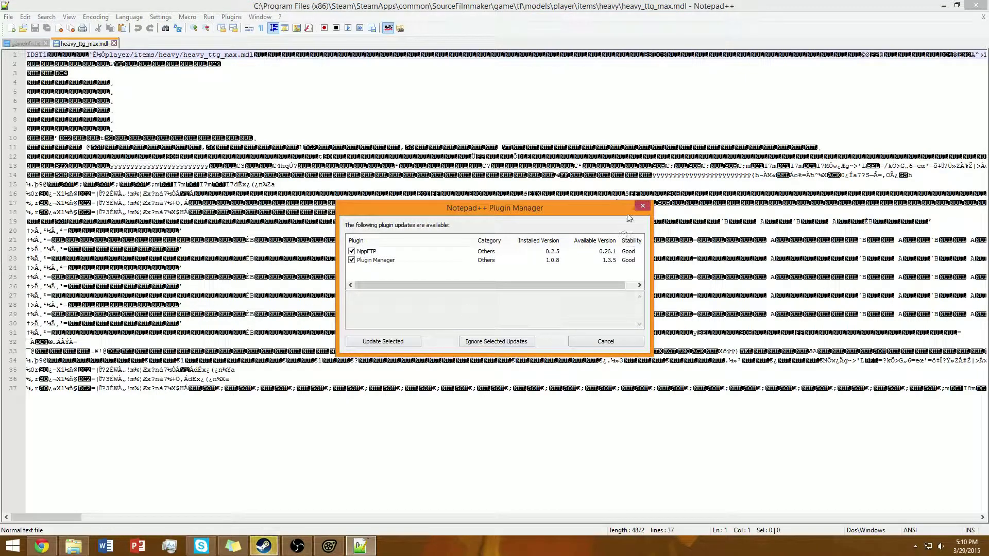
pyautogui.click(642, 205)
# Step: Copy the material path models/player/items/all_class/ttg_max from the last line of heavy_ttg_max.mdl
pyautogui.moveTo(59, 518); pyautogui.dragTo(291, 506)
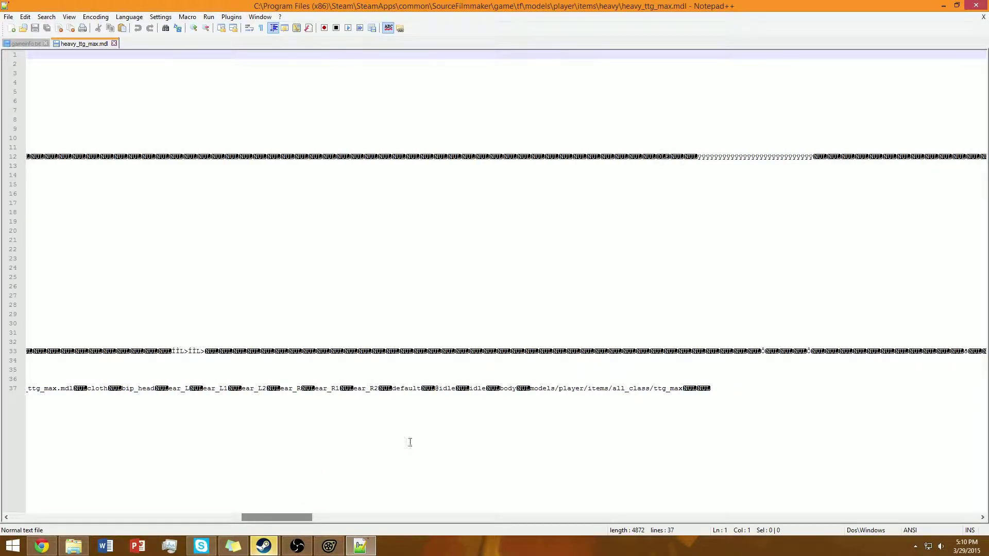
pyautogui.moveTo(529, 388); pyautogui.dragTo(710, 391)
pyautogui.hotkey('ctrl', 'c')
pyautogui.moveTo(626, 395); pyautogui.dragTo(676, 392)
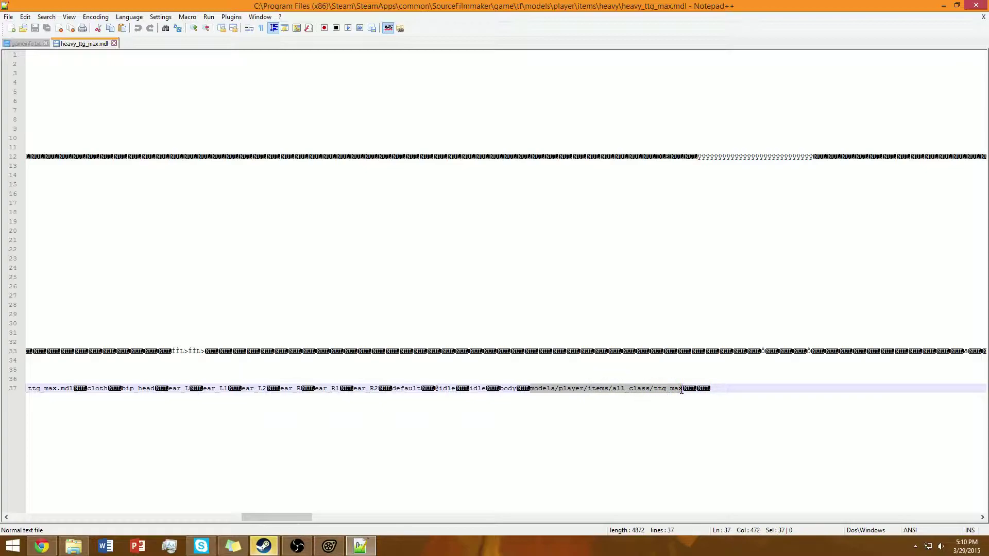
pyautogui.click(682, 390)
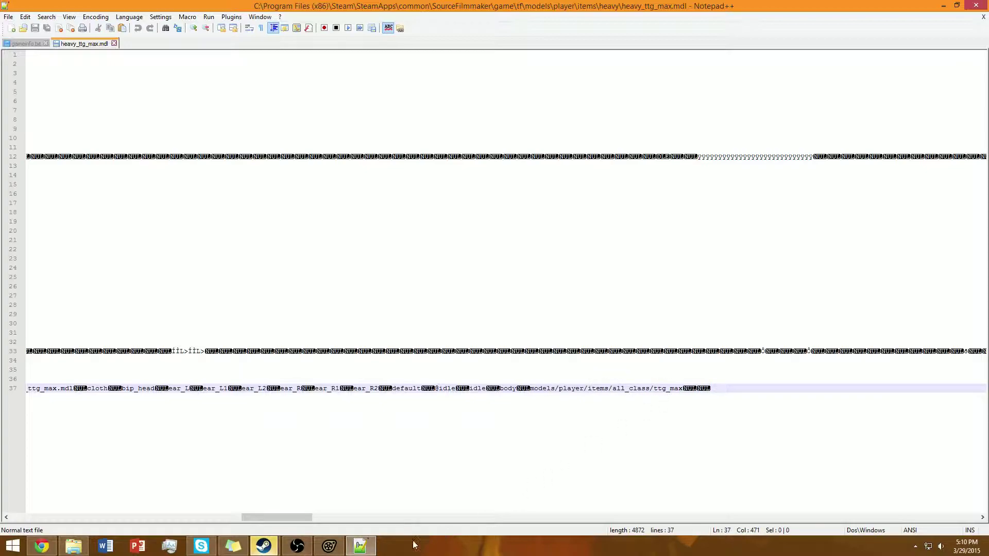
# Step: Back in Source Filmmaker, replace the proxy material's mtlName with the copied path models/player/items/all_class/ttg_max
pyautogui.click(329, 547)
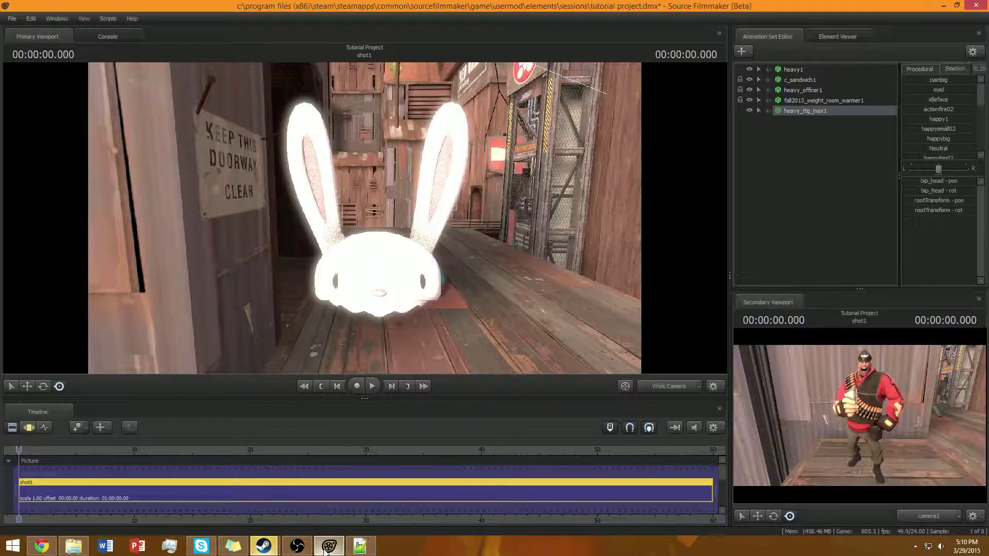
pyautogui.click(823, 35)
pyautogui.doubleClick(873, 218)
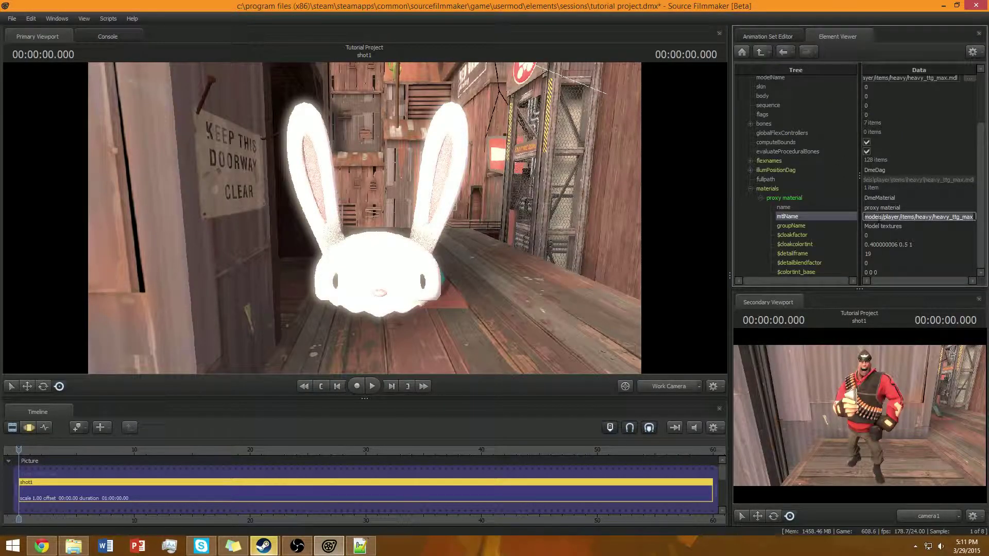
pyautogui.hotkey('ctrl', 'v')
pyautogui.press('Return')
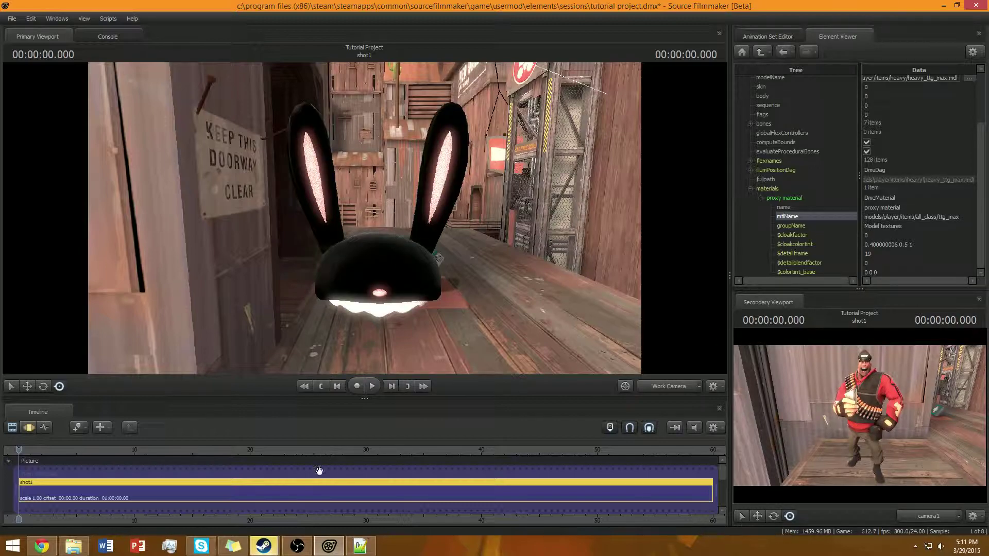
# Step: Switch to Chrome and copy the color value of The Bitter Taste of Defeat and Lime from the TF2 Paint Colors spreadsheet
pyautogui.click(360, 546)
pyautogui.click(363, 549)
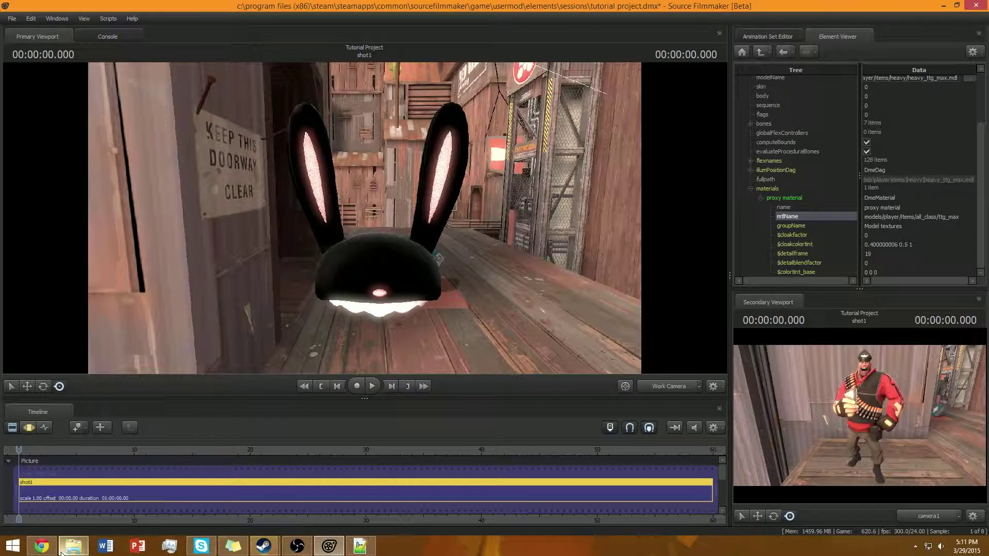
pyautogui.click(38, 548)
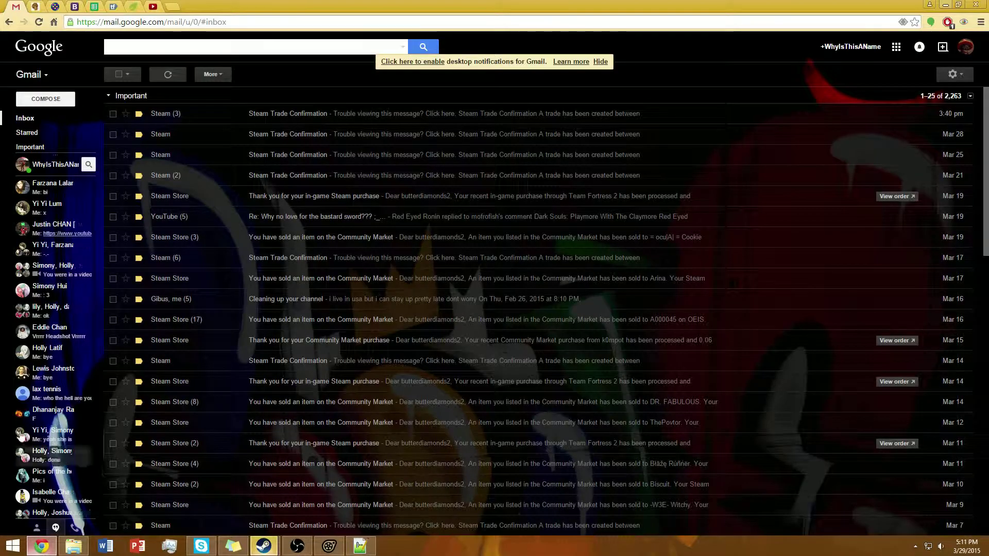
pyautogui.click(89, 6)
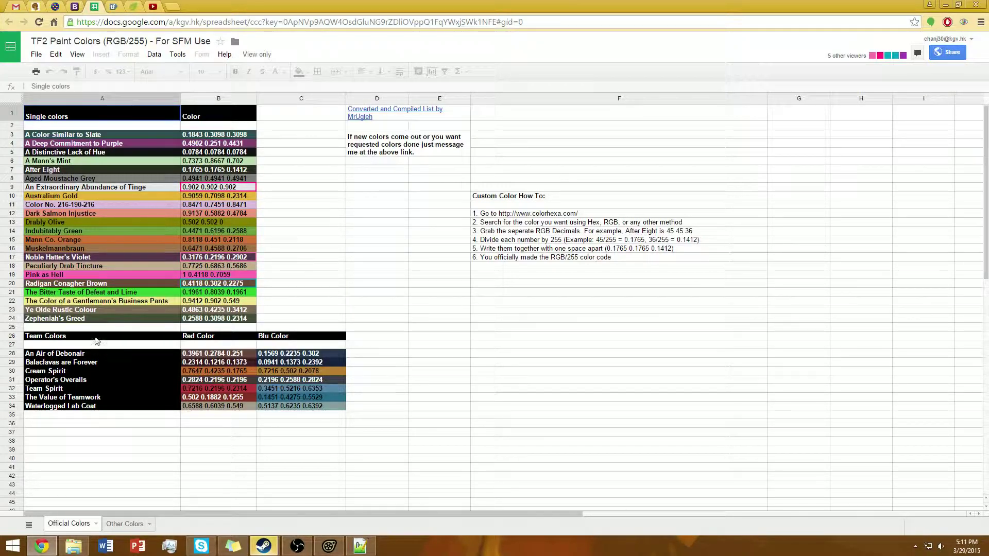
pyautogui.click(191, 294)
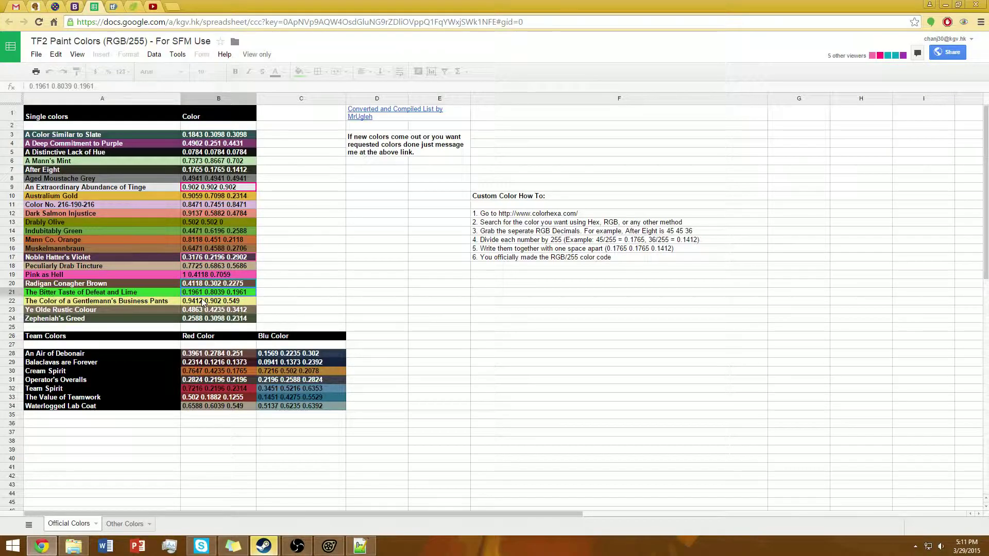
# Step: Back in Source Filmmaker, set the proxy material's $colortint_base to the copied color 0.1961 0.8039 0.1961
pyautogui.click(945, 5)
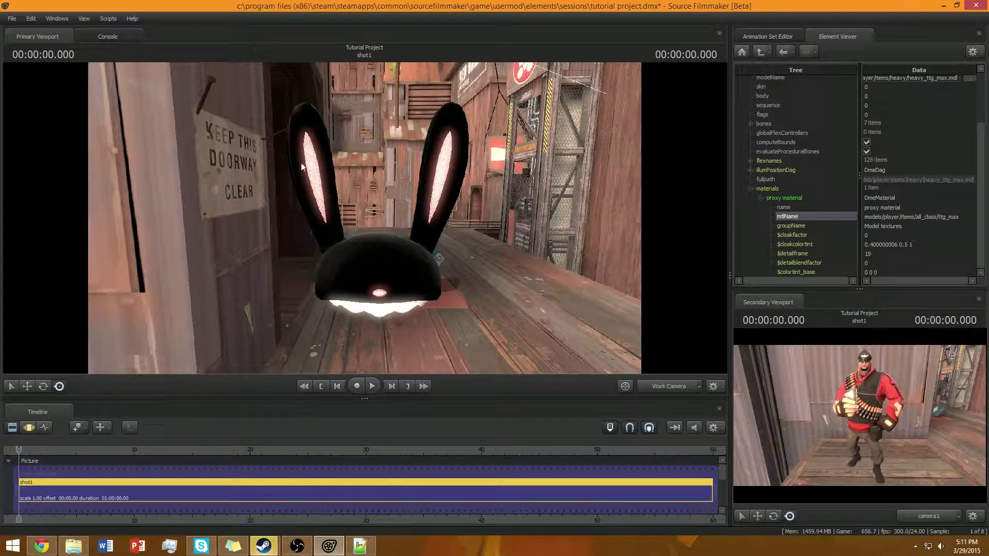
pyautogui.click(782, 273)
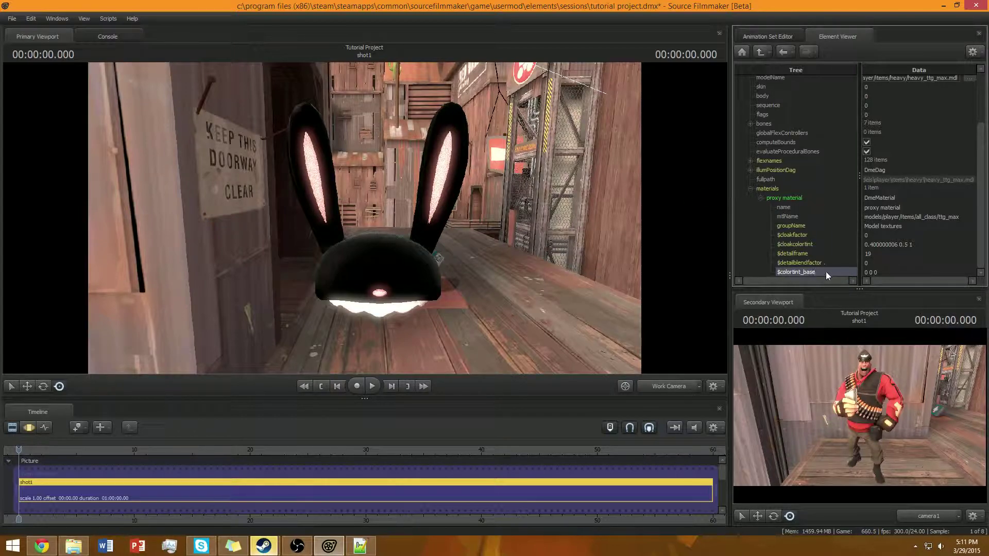
pyautogui.doubleClick(882, 273)
pyautogui.write('0.1961 0.8039 0.1961')
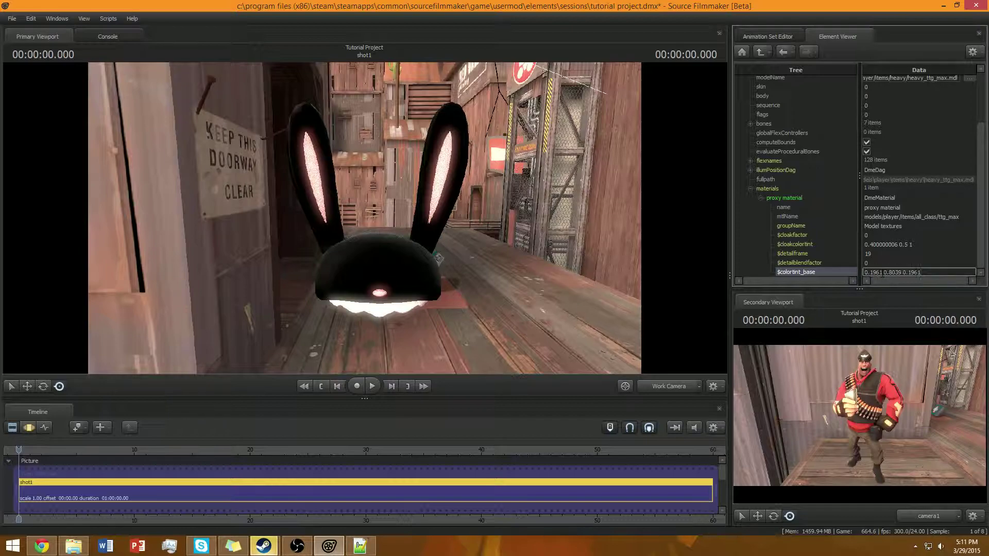
pyautogui.press('Return')
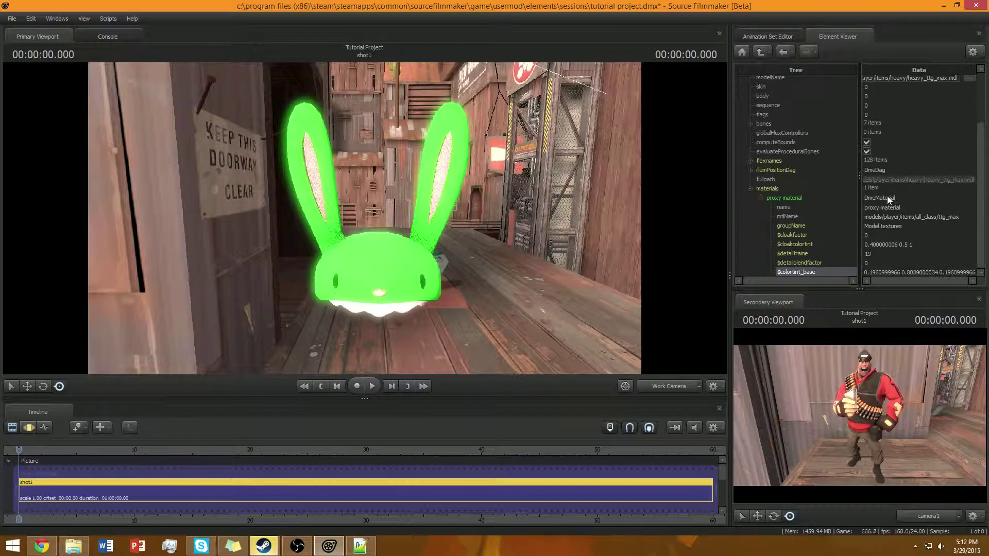
# Step: Return to the Animation Set Editor and examine the recolored bunny head up close in the primary viewport
pyautogui.click(769, 36)
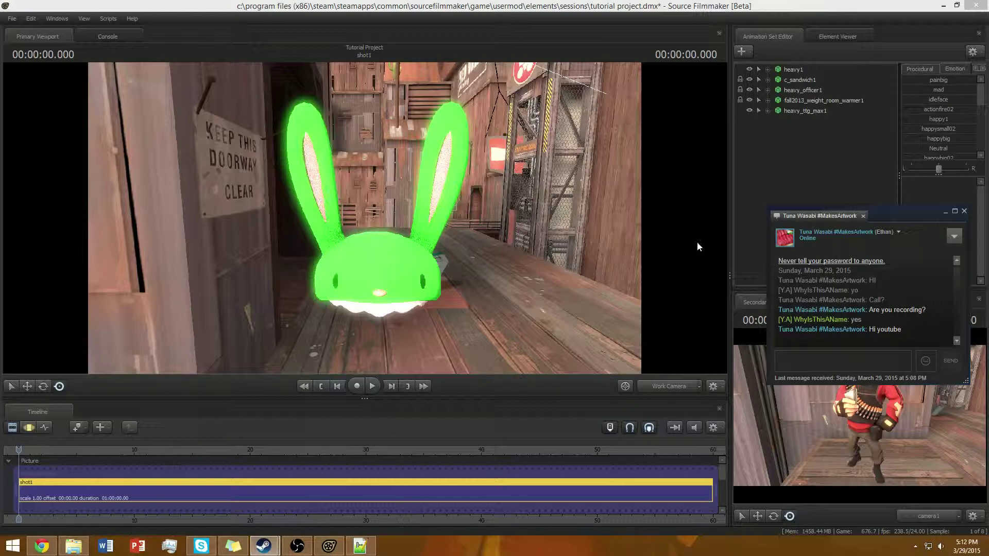
pyautogui.click(793, 183)
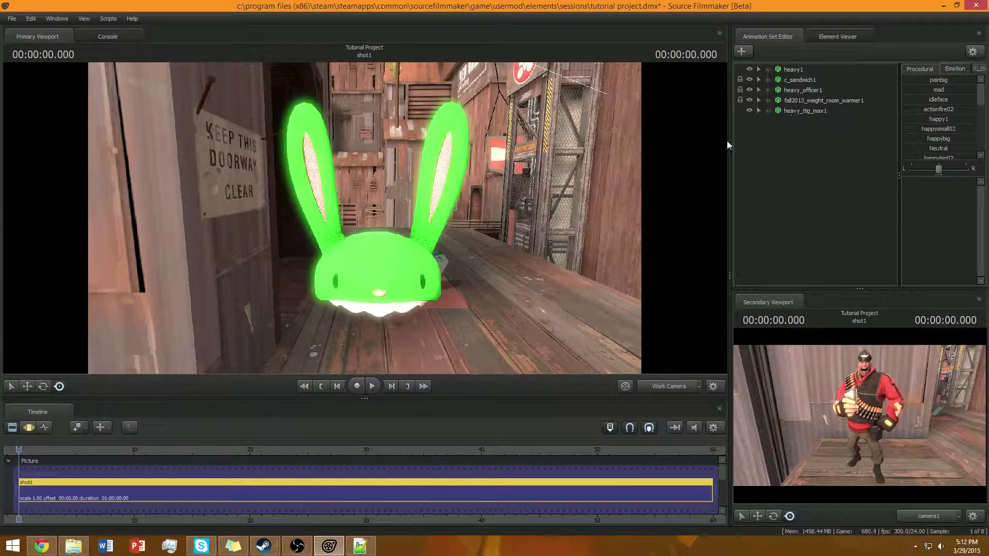
pyautogui.moveTo(462, 195)
pyautogui.mouseDown()
pyautogui.moveTo(319, 199)
pyautogui.moveTo(299, 209)
pyautogui.moveTo(469, 206)
pyautogui.mouseUp()
pyautogui.press('s')
pyautogui.press('w')
pyautogui.press('s')
pyautogui.press('w')
pyautogui.moveTo(364, 219); pyautogui.dragTo(305, 205)
pyautogui.press('s')
pyautogui.press('w')
pyautogui.press('w')
pyautogui.press('w')
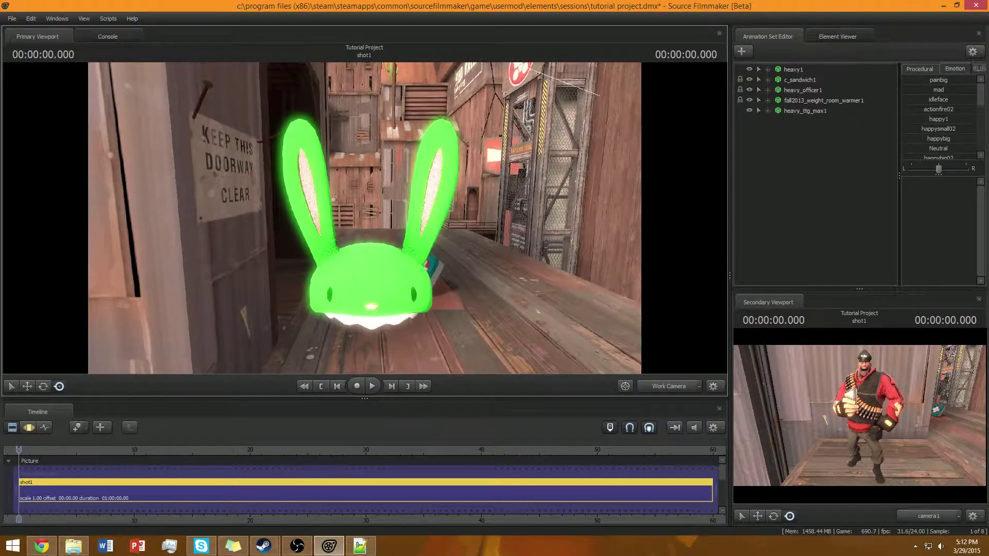
pyautogui.moveTo(366, 219); pyautogui.dragTo(369, 233)
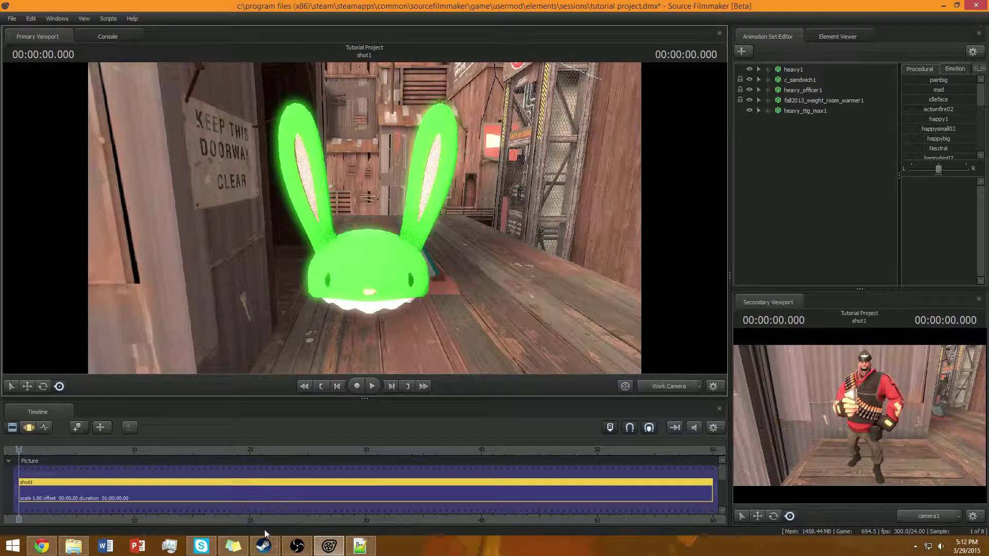
# Step: Switch to Steam to show the Source Filmmaker discussions page, and return to Source Filmmaker
pyautogui.click(264, 547)
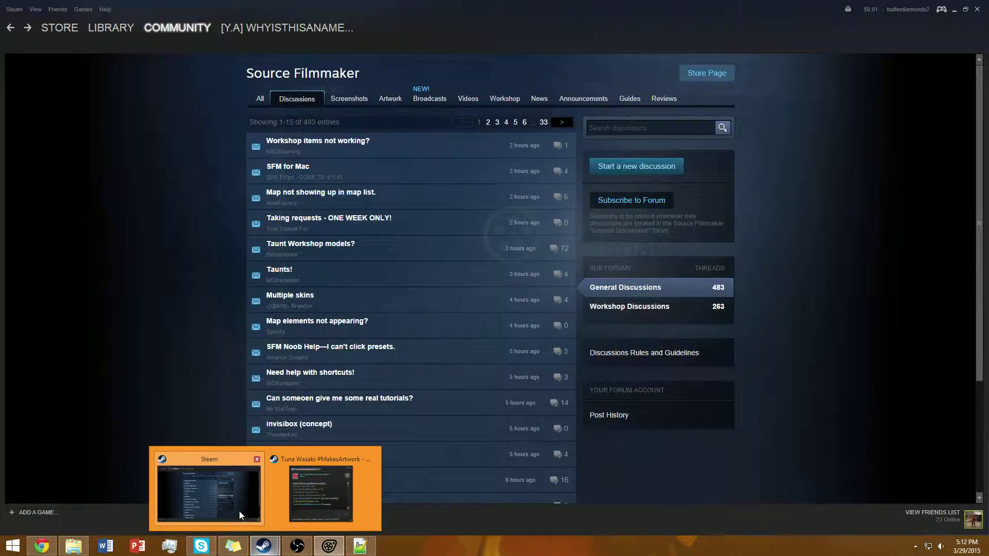
pyautogui.click(239, 511)
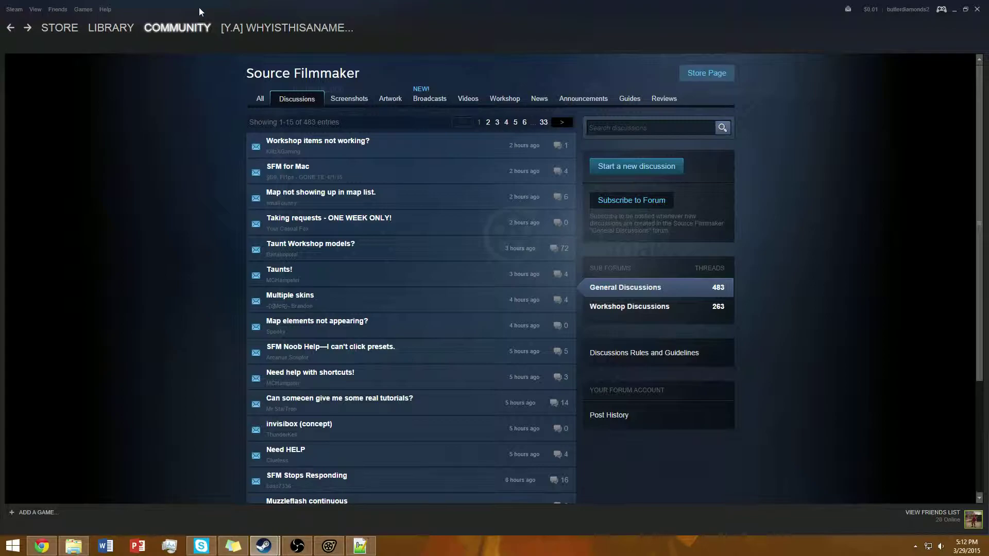
pyautogui.click(954, 9)
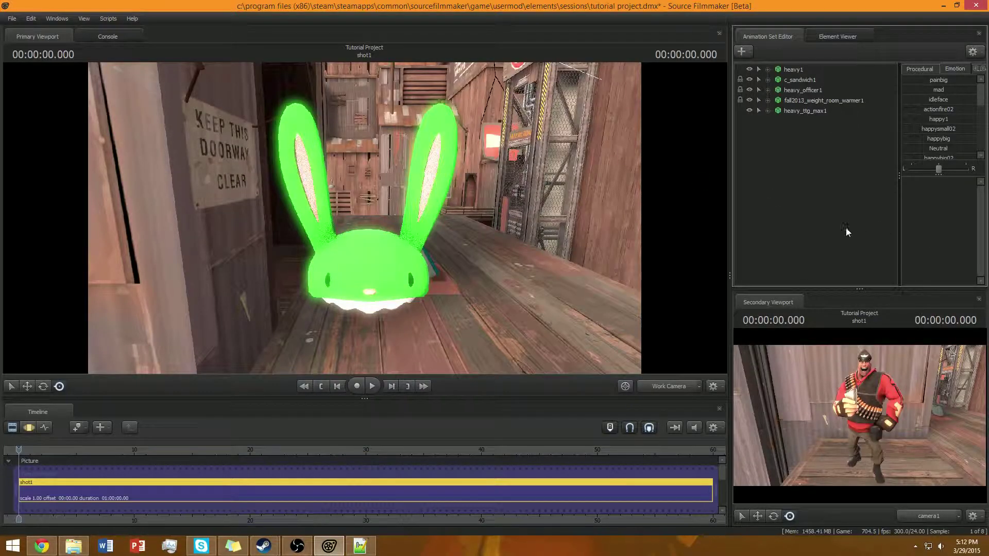
# Step: Examine the bunny head and its surroundings from farther away in the primary viewport
pyautogui.moveTo(332, 172); pyautogui.dragTo(160, 181)
pyautogui.press('w')
pyautogui.press('s')
pyautogui.press('w')
pyautogui.press('s')
pyautogui.press('w')
pyautogui.moveTo(299, 211); pyautogui.dragTo(596, 214)
pyautogui.press('d')
pyautogui.press('s')
pyautogui.press('w')
pyautogui.press('a')
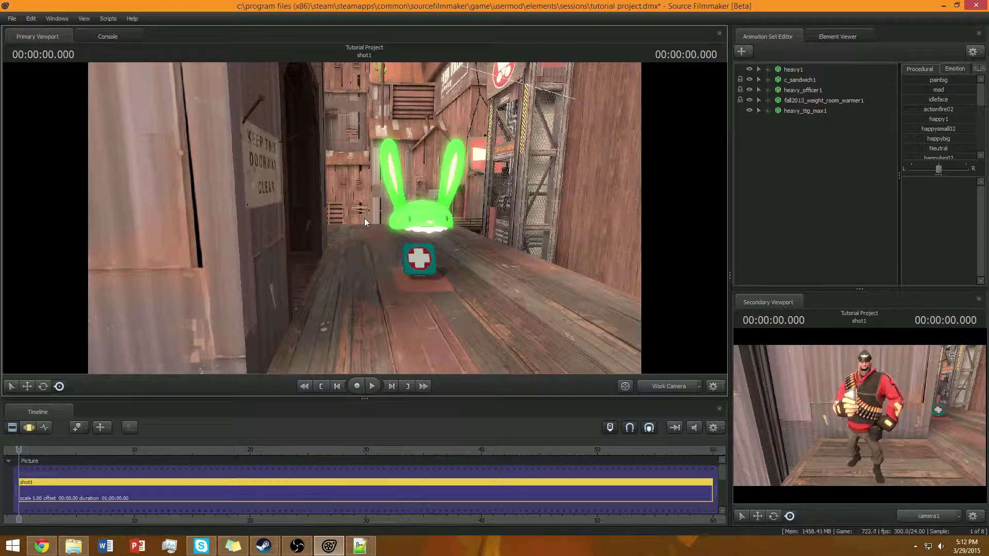